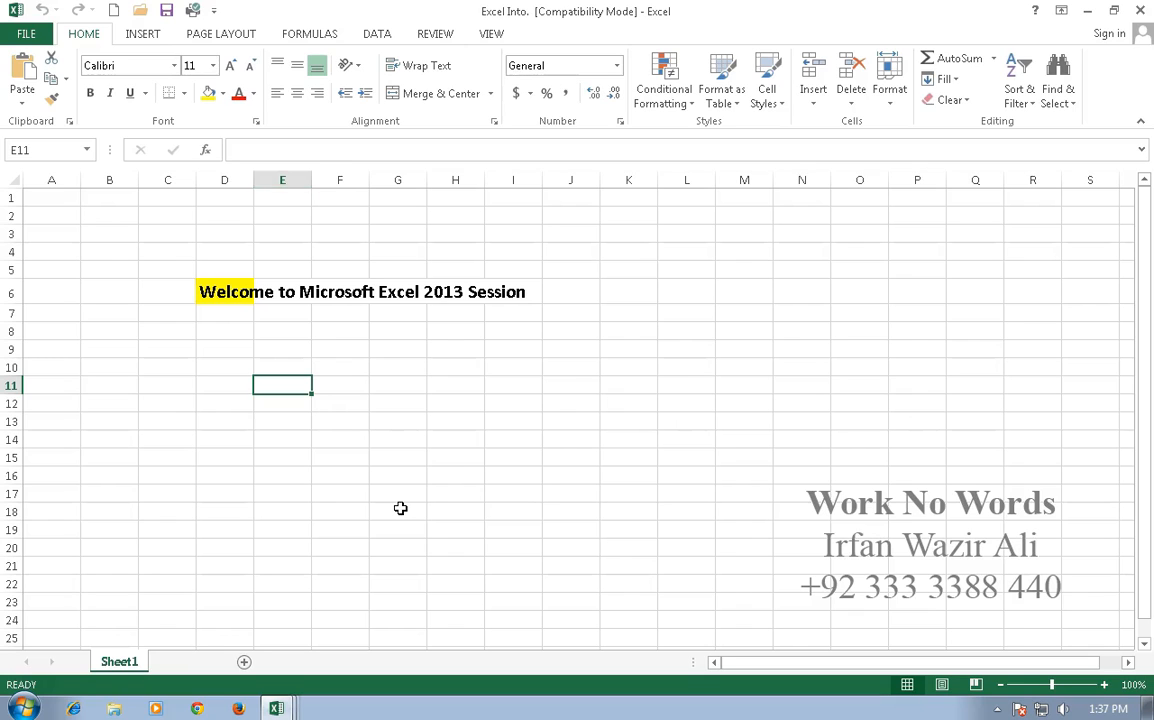
Step: Insert a new blank worksheet, Sheet4, ahead of Sheet1 with Shift+F11
key(shift+F11)
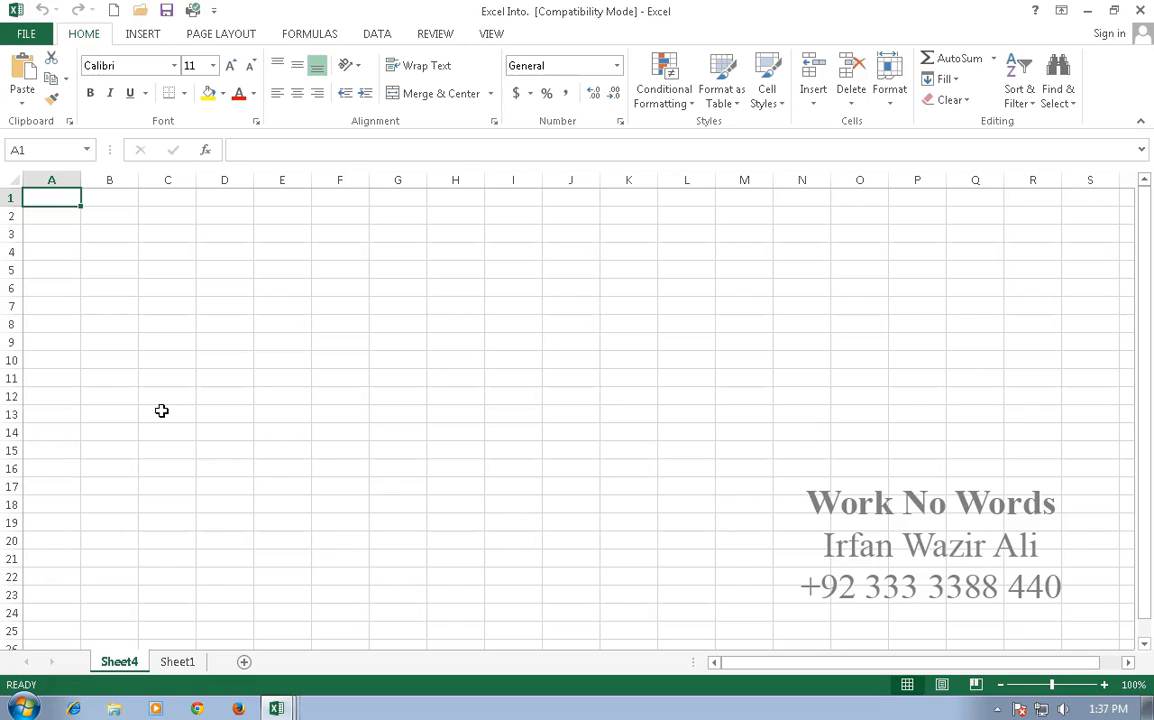
Step: Zoom Sheet4 in to 150% and select cell B2
click(1105, 686)
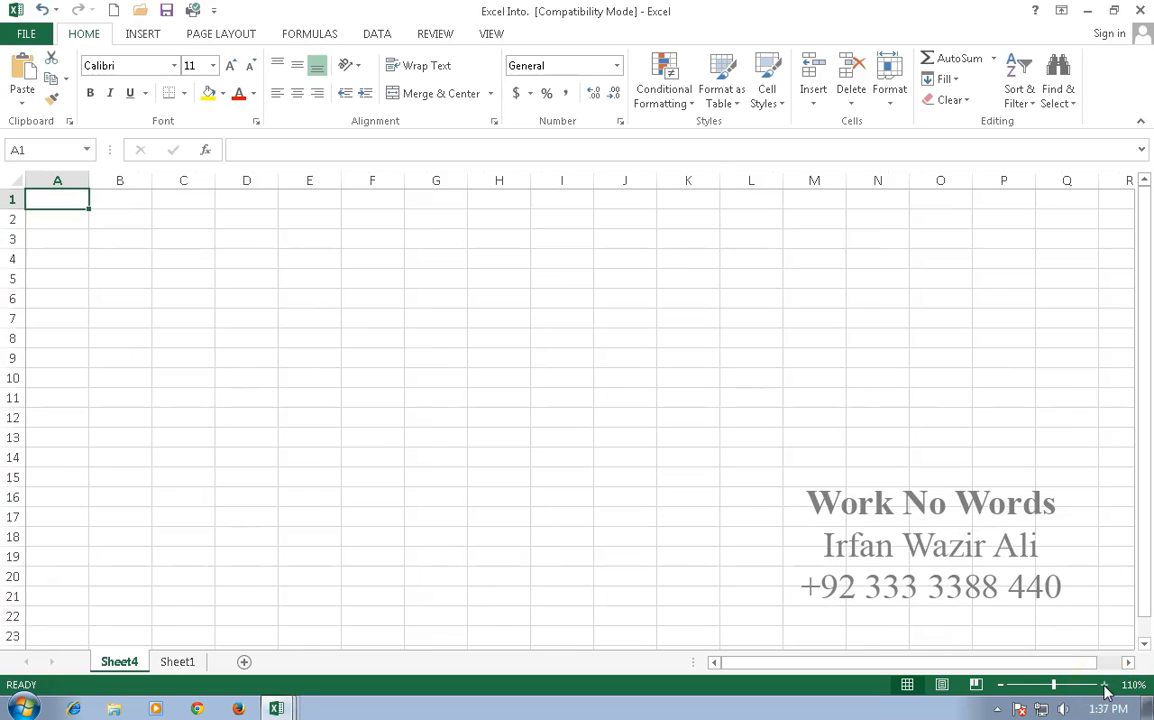
click(1105, 686)
click(1105, 686)
click(1105, 686)
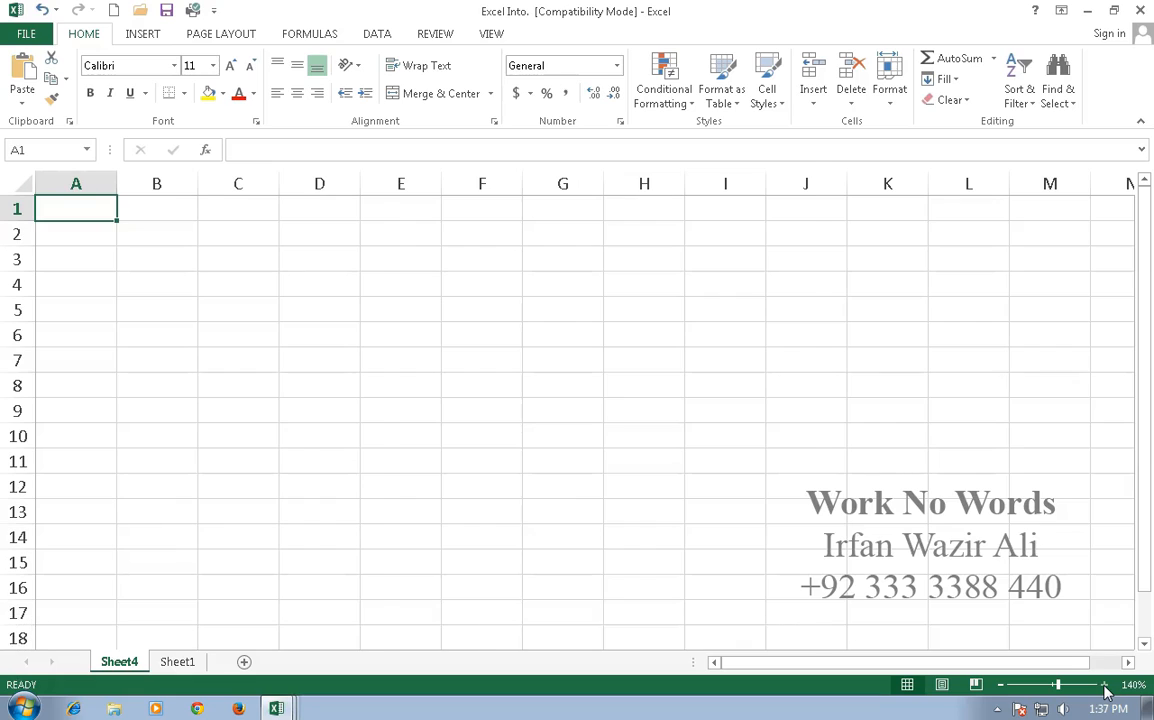
click(1105, 686)
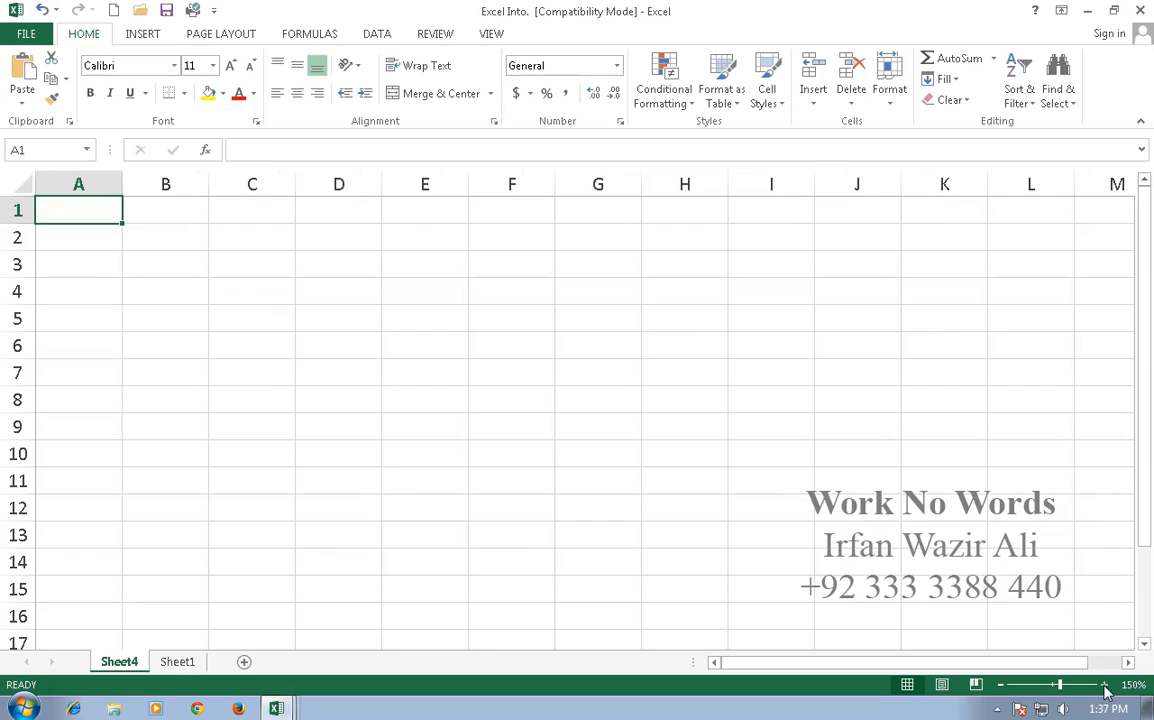
click(162, 244)
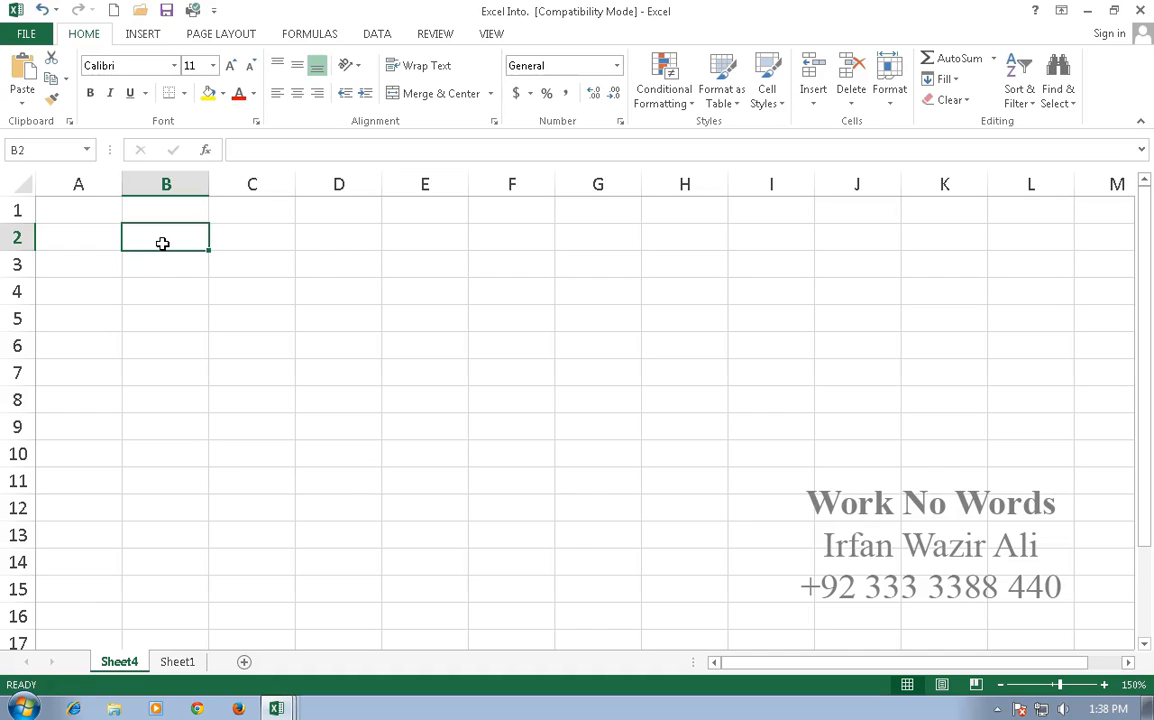
Step: Enter Sat in B2 and AutoFill down to B8 for Sat through Fri
text(Sat)
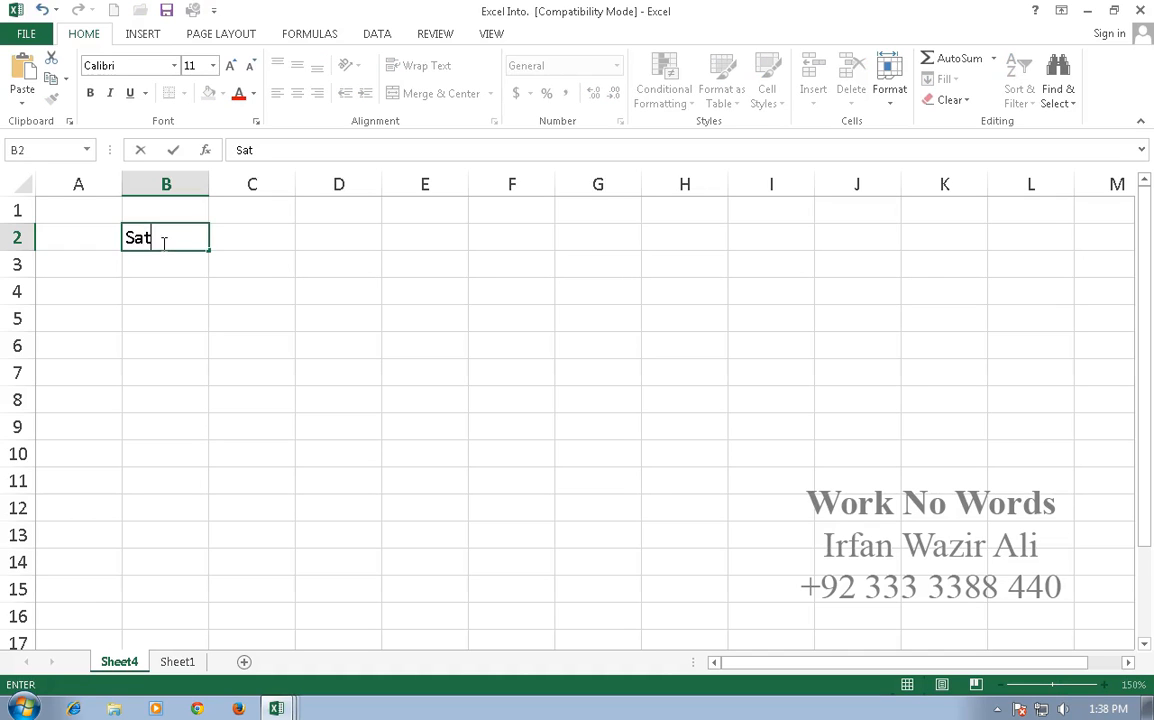
key(Return)
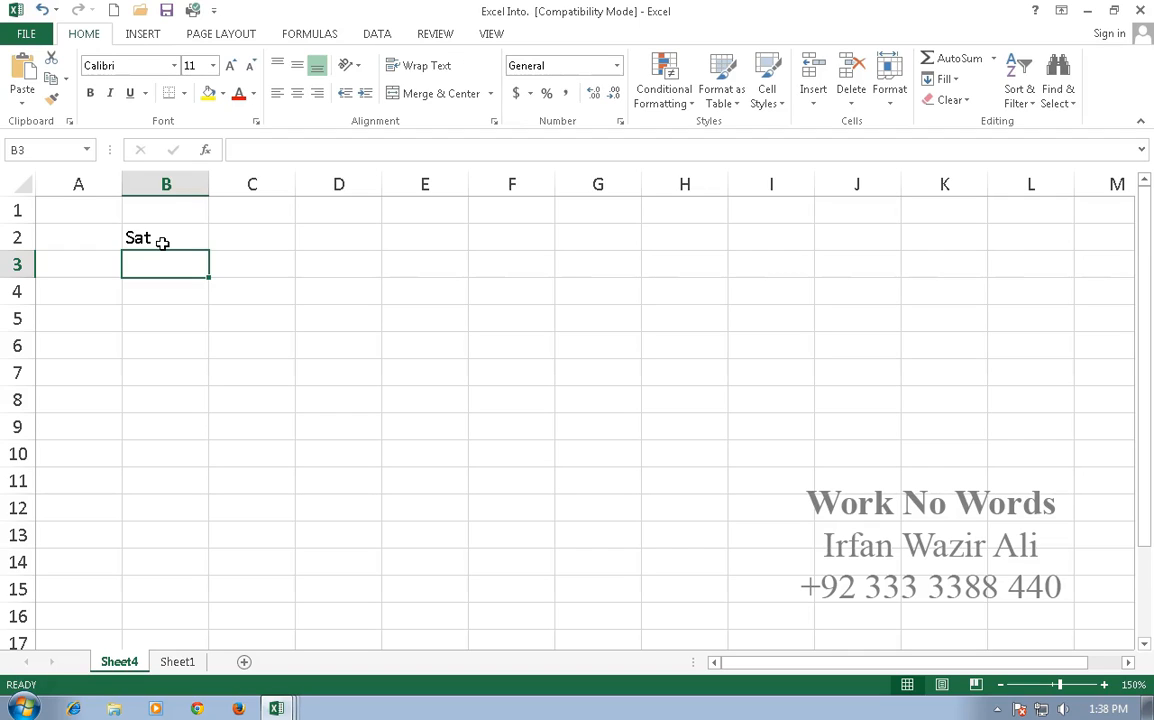
click(162, 243)
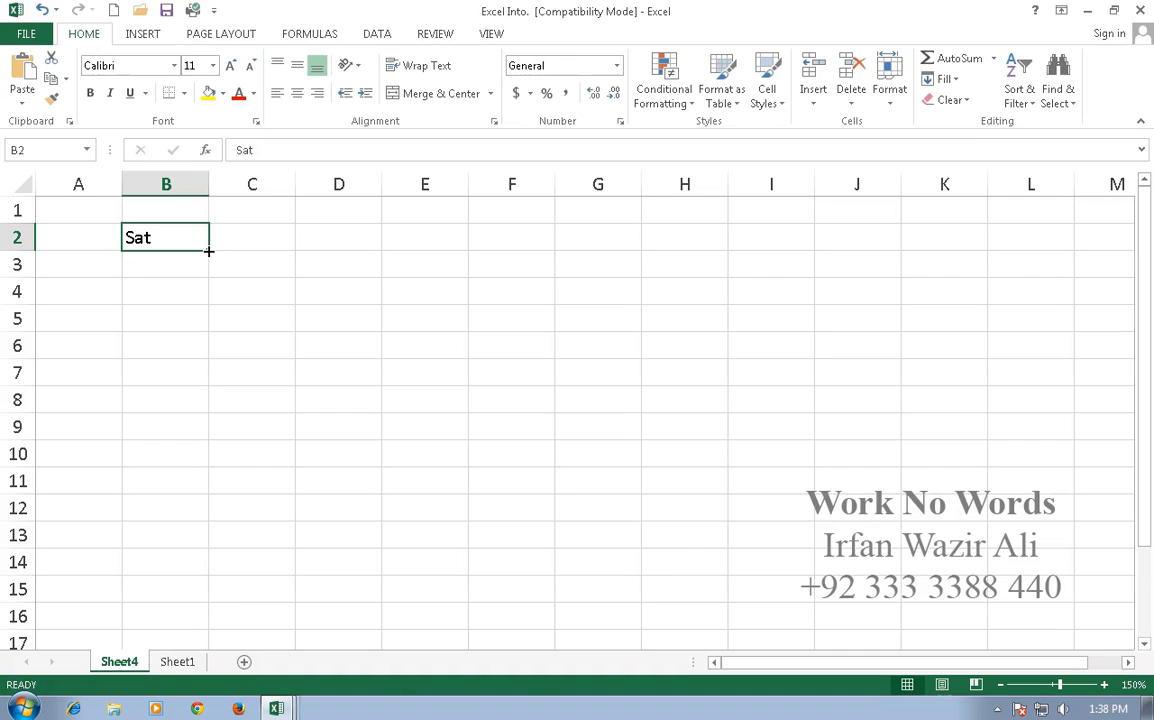
drag(208, 251, 210, 415)
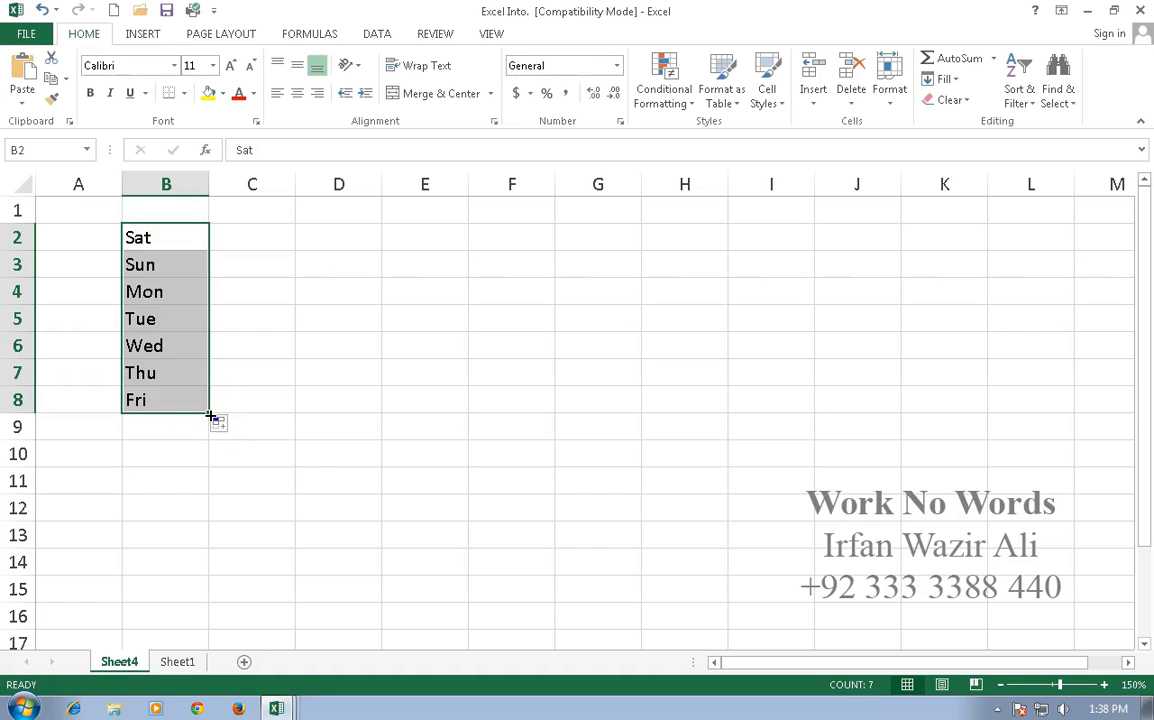
click(248, 236)
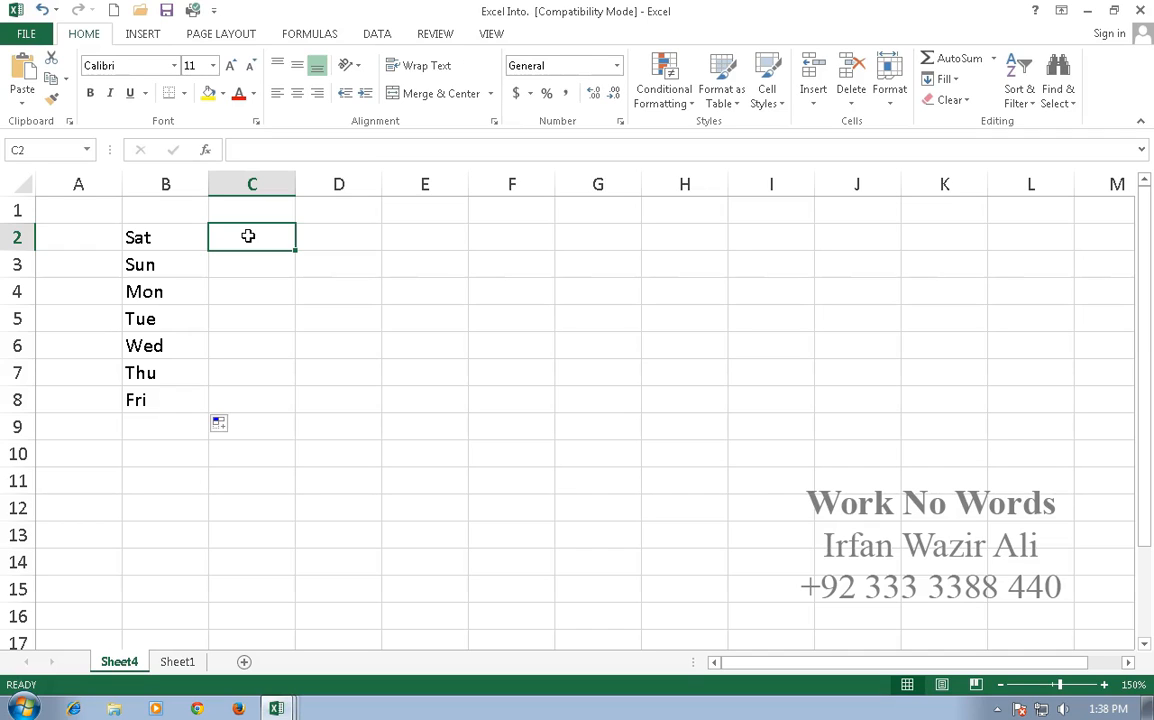
Step: Enter Jan in C2 and AutoFill down to C13 for Jan through Dec
text(jan)
key(BackSpace)
key(BackSpace)
key(BackSpace)
text(Jan)
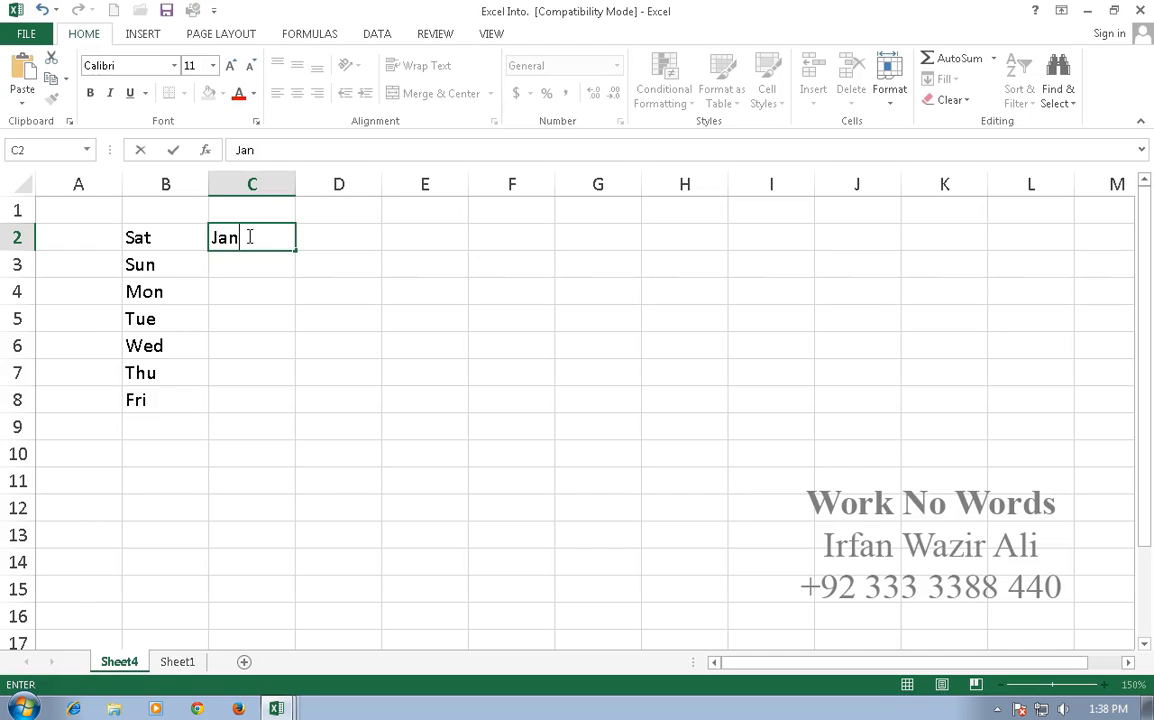
key(Return)
click(248, 236)
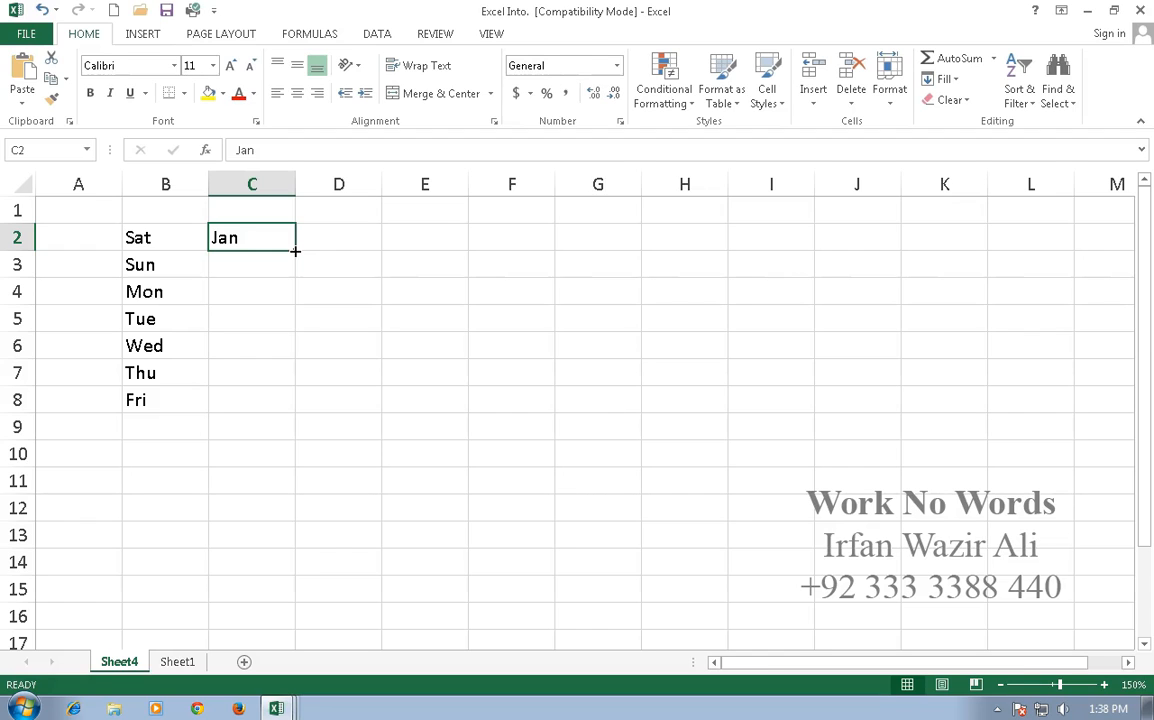
drag(295, 251, 299, 543)
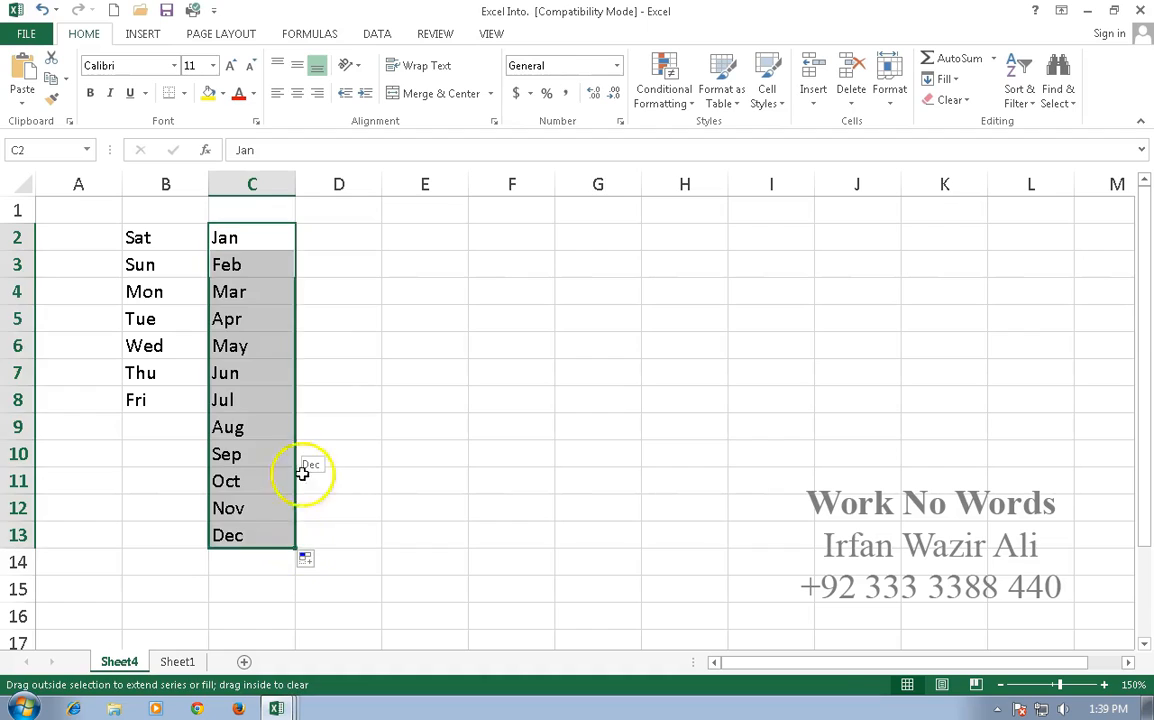
click(327, 237)
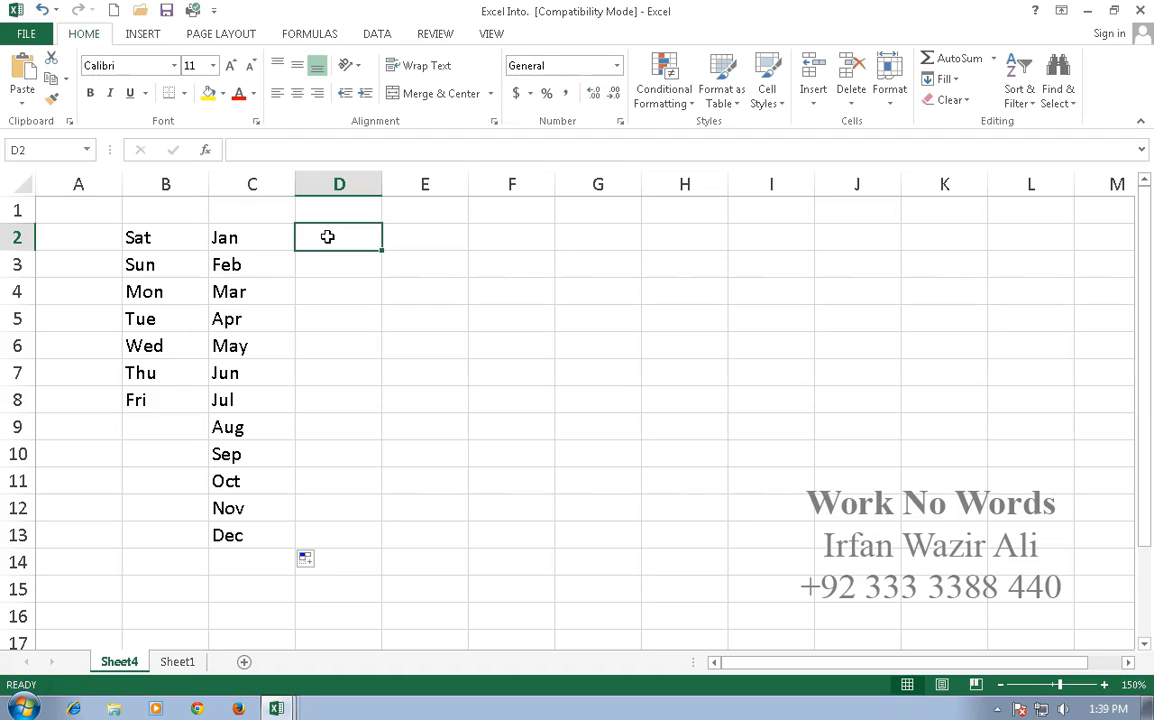
Step: Enter 1sep15 in D2 and AutoFill to D13 for 1-Sep-15 through 12-Sep-15
text(1)
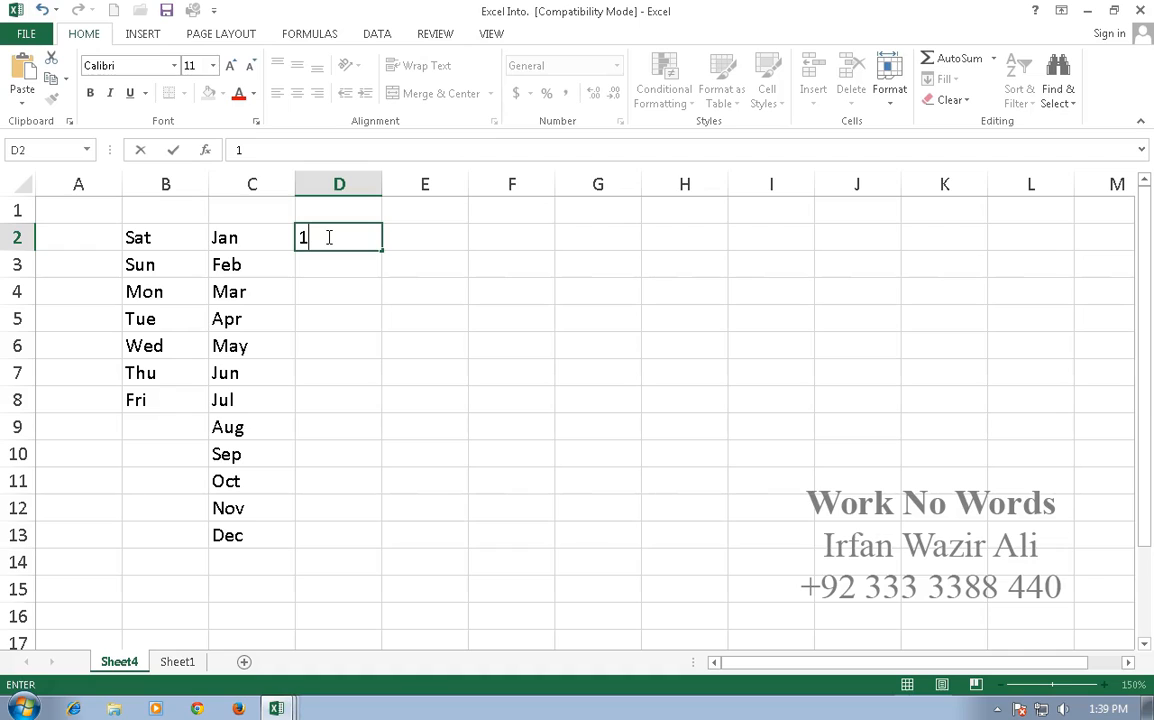
text(sep15)
key(Return)
click(327, 237)
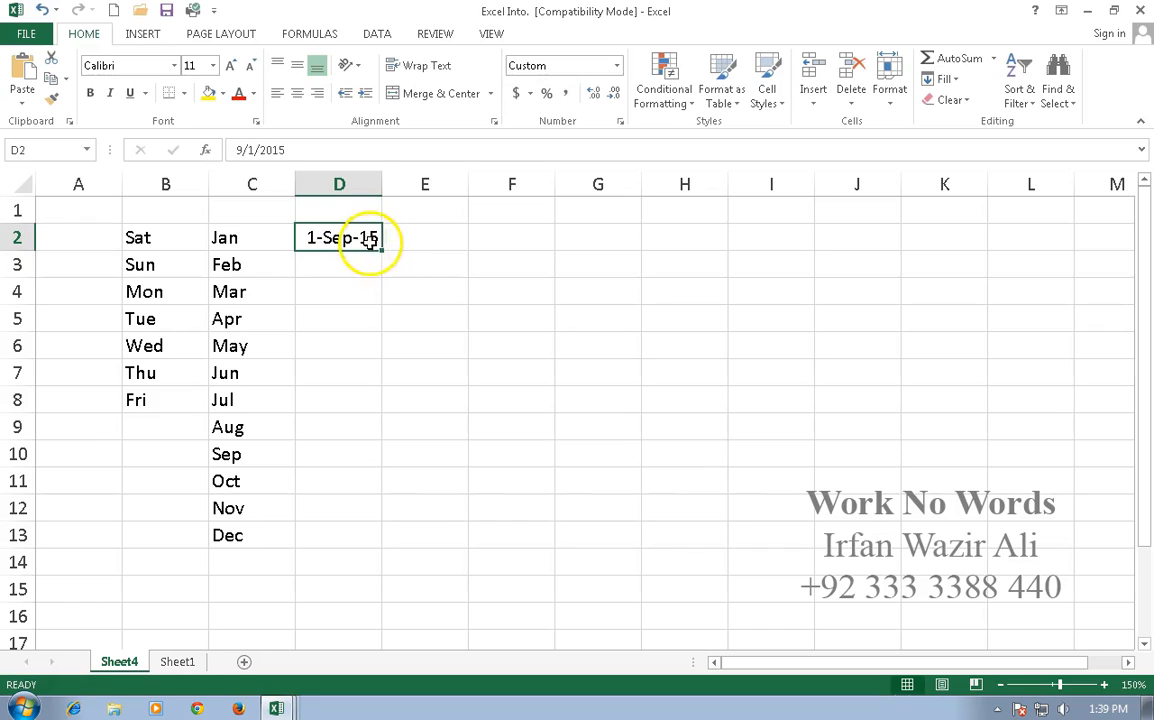
drag(381, 250, 383, 540)
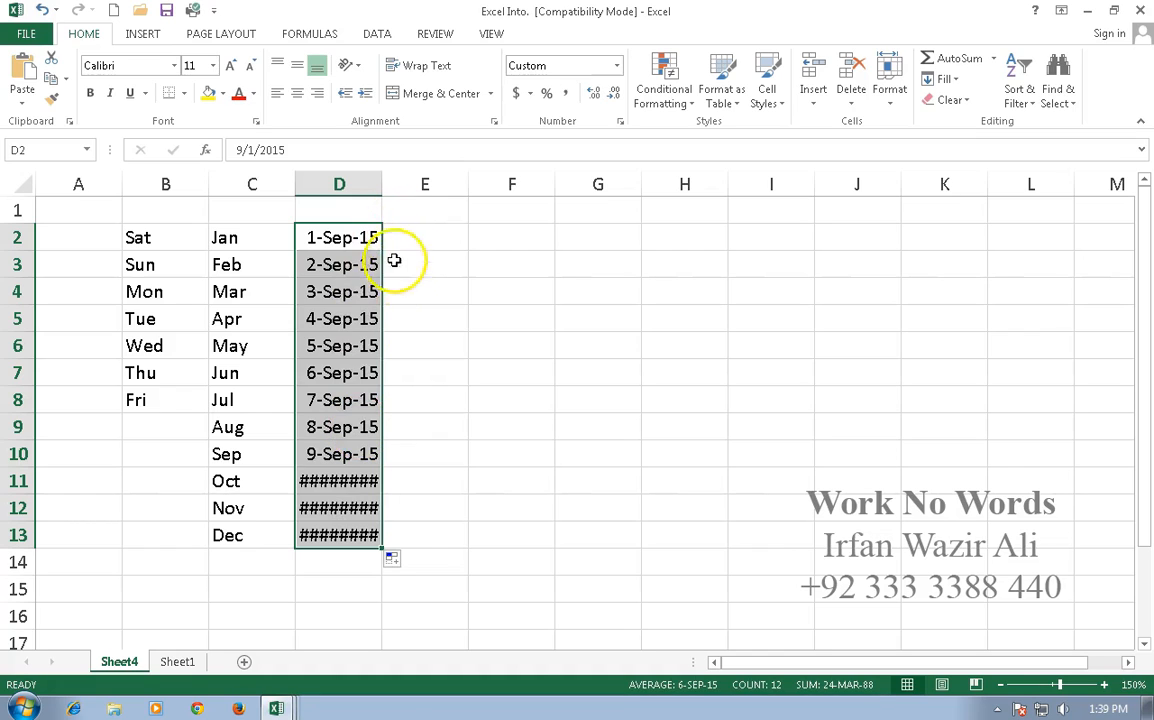
click(397, 233)
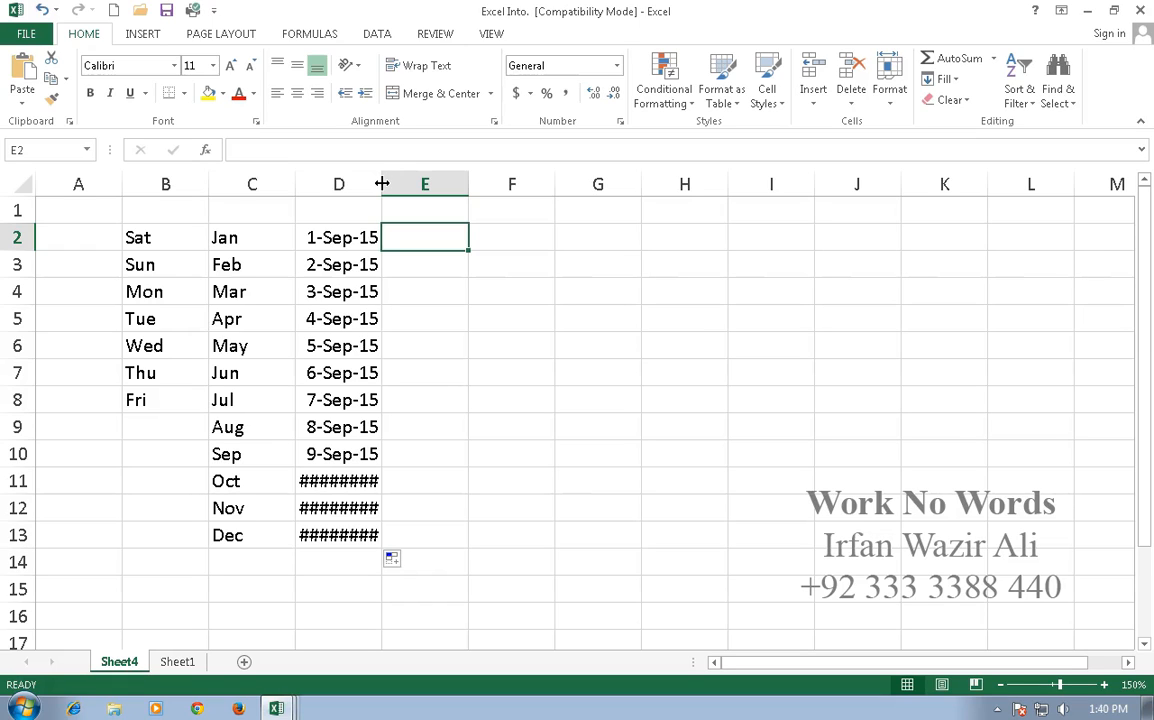
Step: AutoFit column D so 10-Sep-15 through 12-Sep-15 show instead of ########
drag(382, 184, 471, 184)
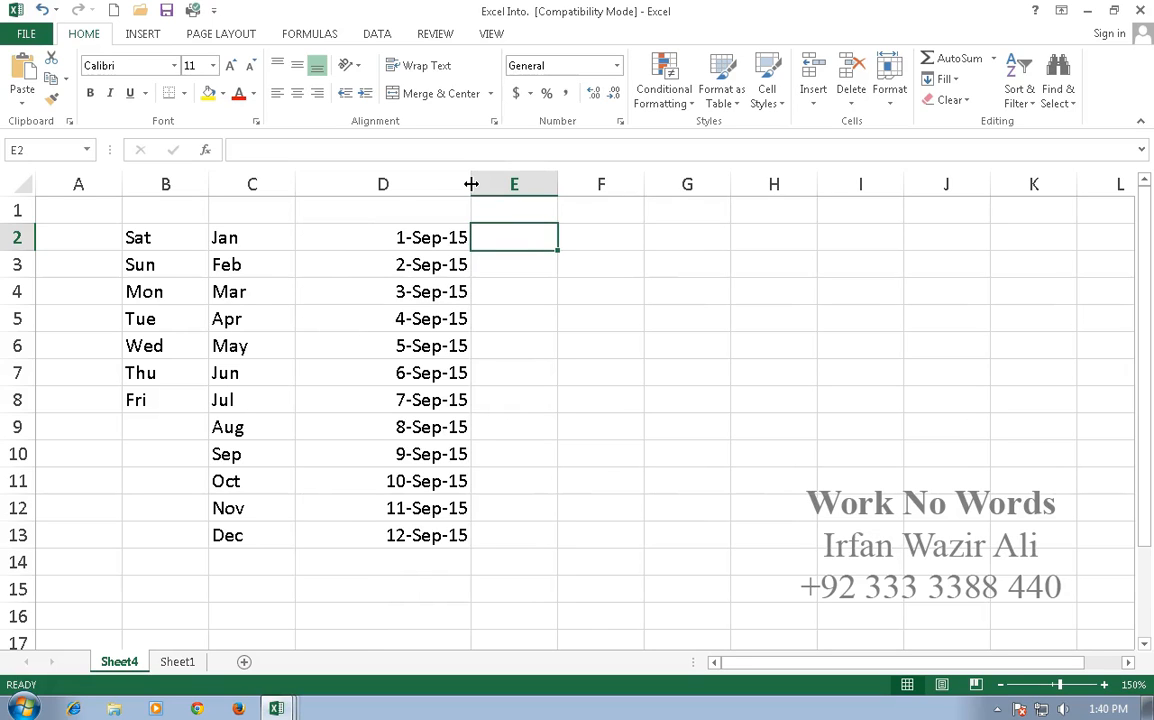
drag(471, 184, 366, 188)
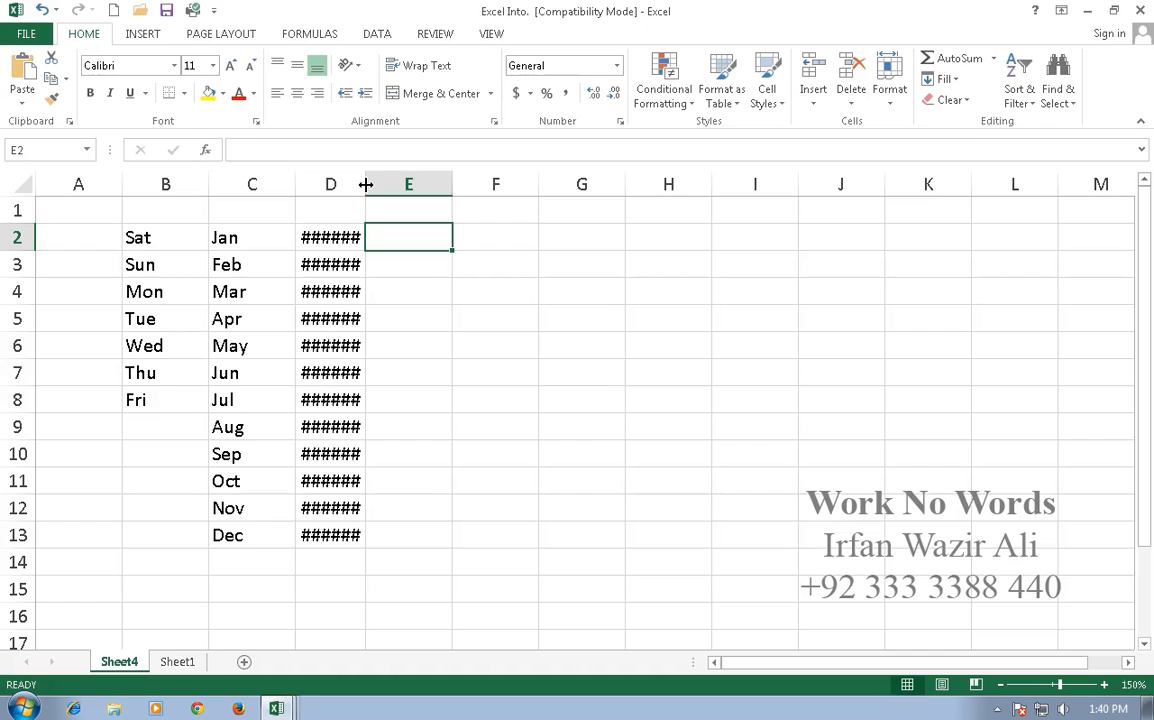
double_click(366, 184)
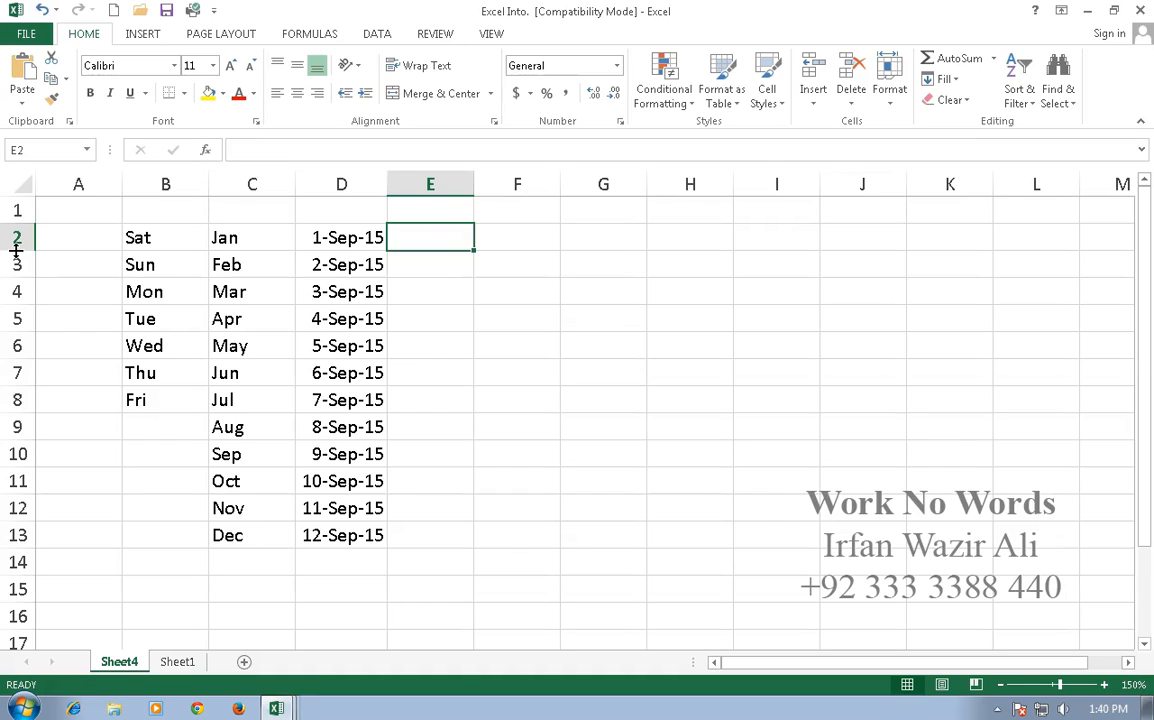
mouse_move(16, 252)
mouse_down()
mouse_move(18, 301)
mouse_move(21, 254)
mouse_up()
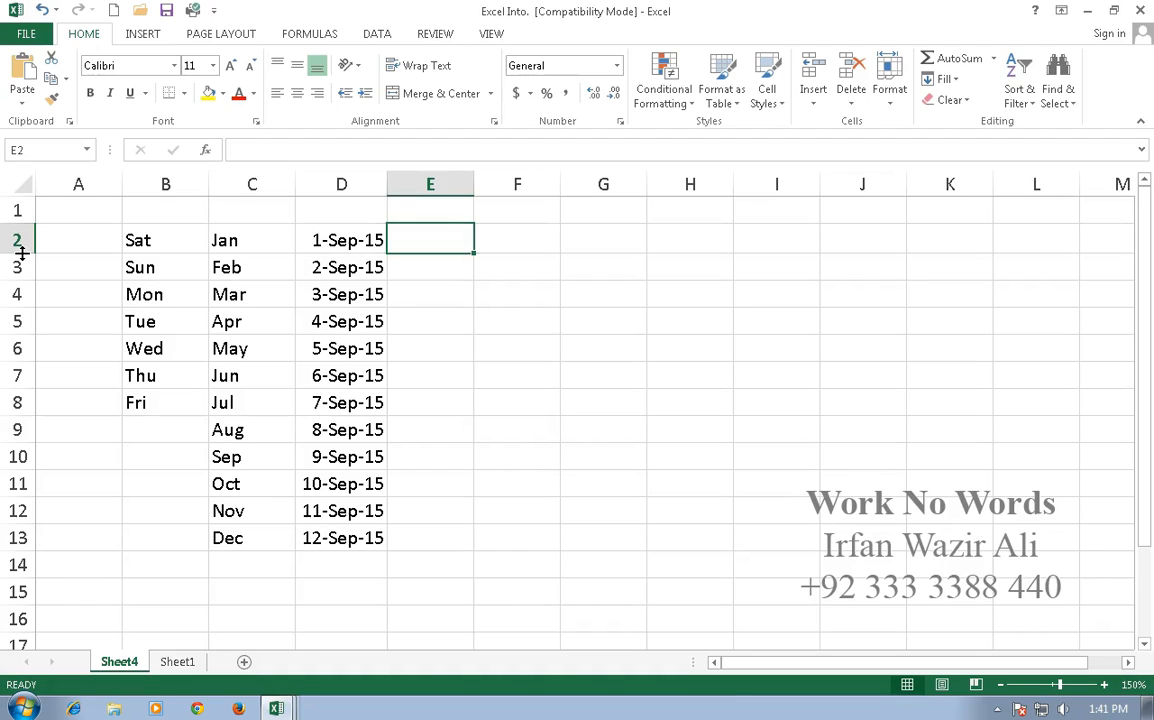
double_click(21, 254)
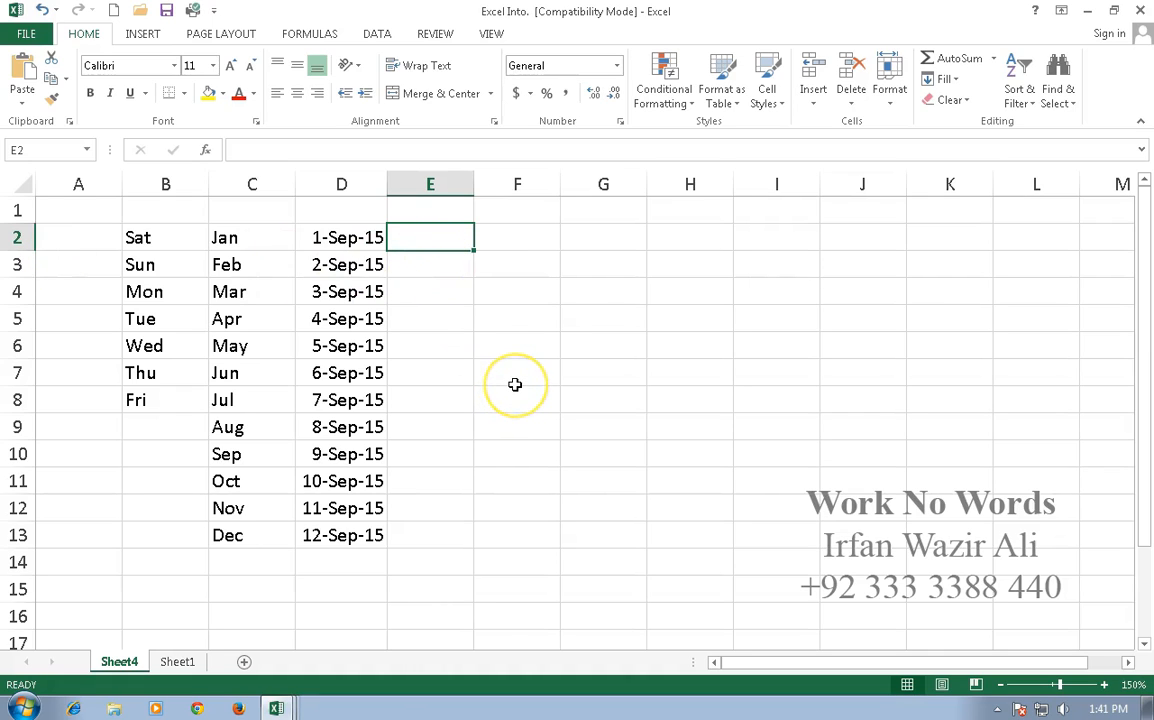
Step: Enter 1 in E2 and fill it down column E
text(1)
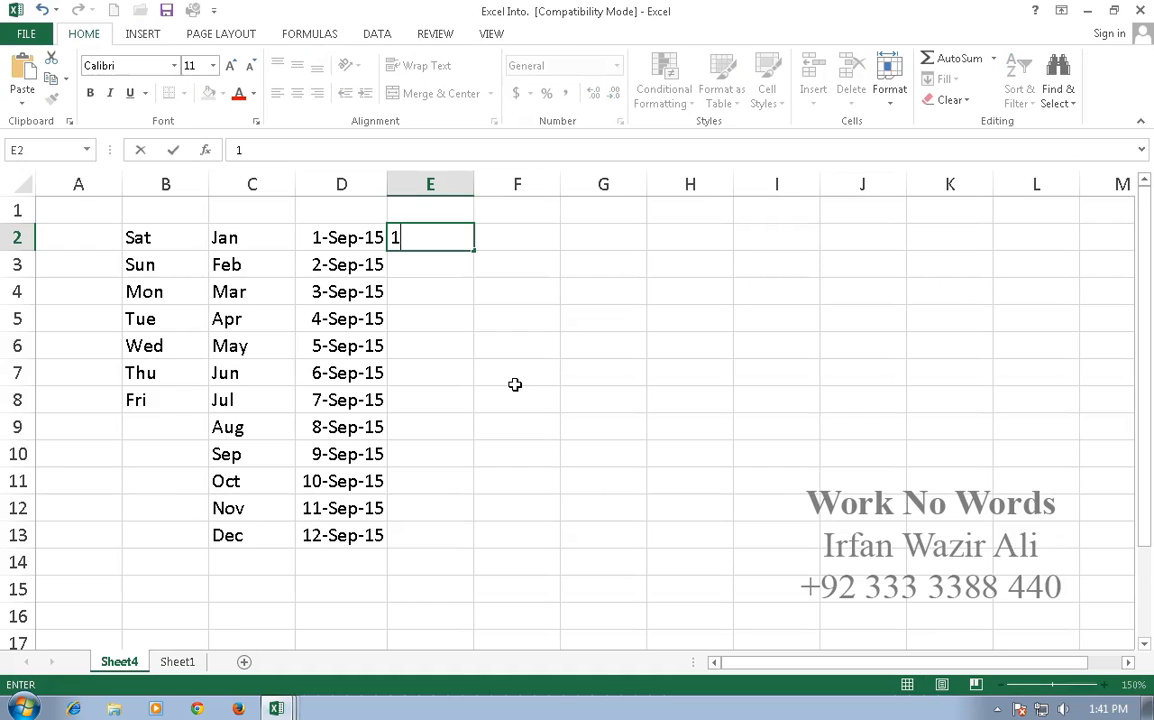
key(Return)
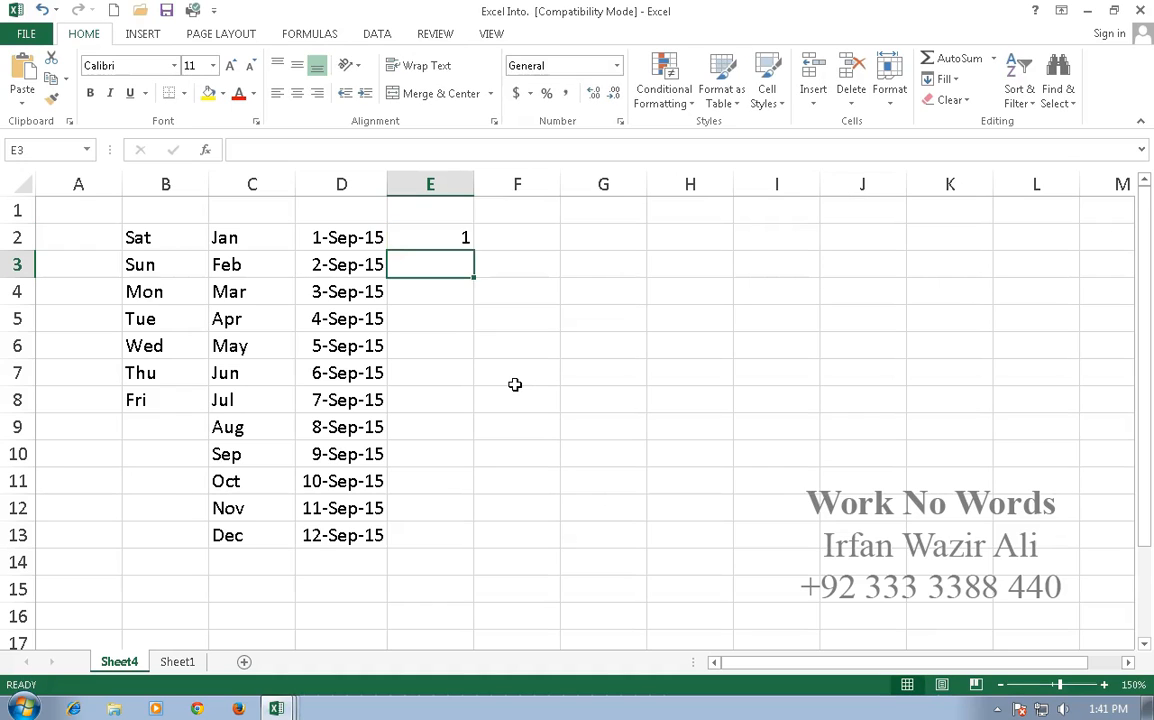
click(453, 237)
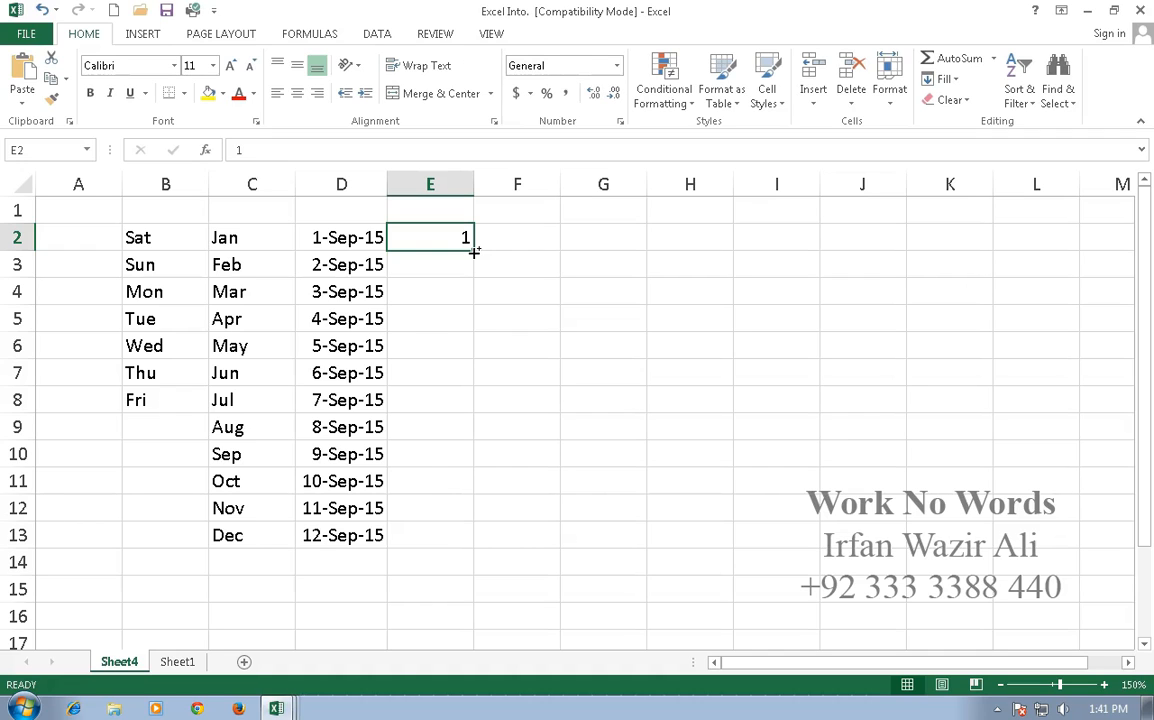
drag(474, 251, 480, 535)
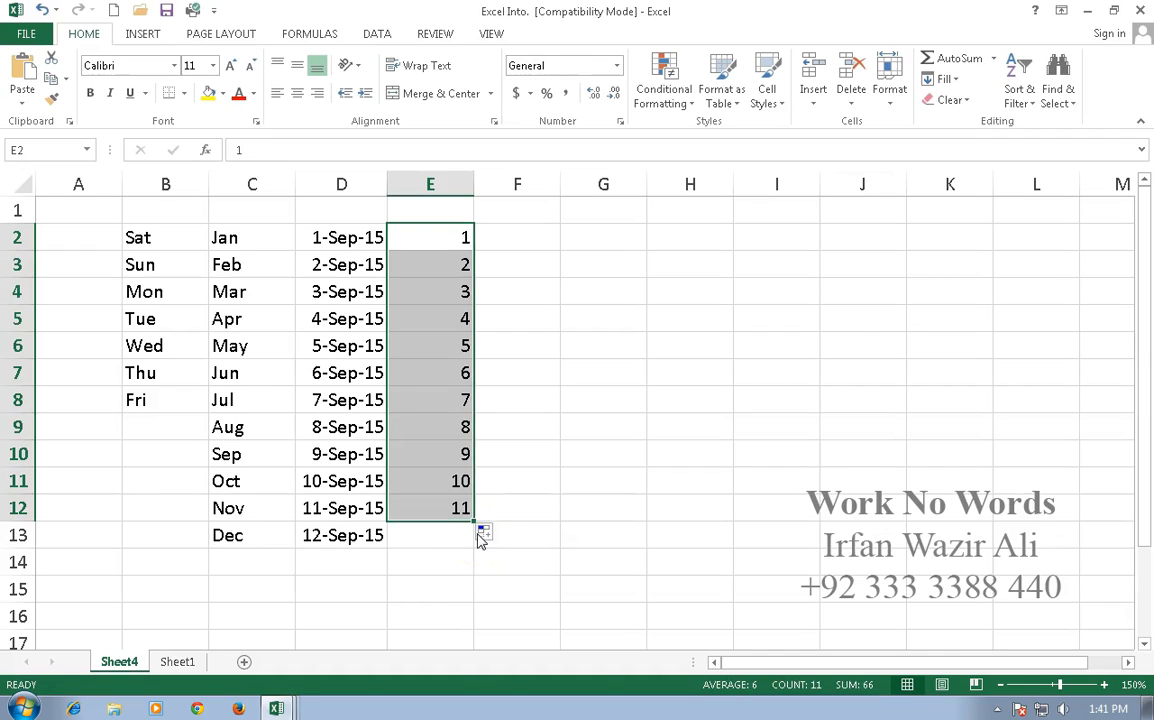
click(536, 239)
Step: Refill from E2 down to E12 so every cell holds a copy of 1
click(464, 237)
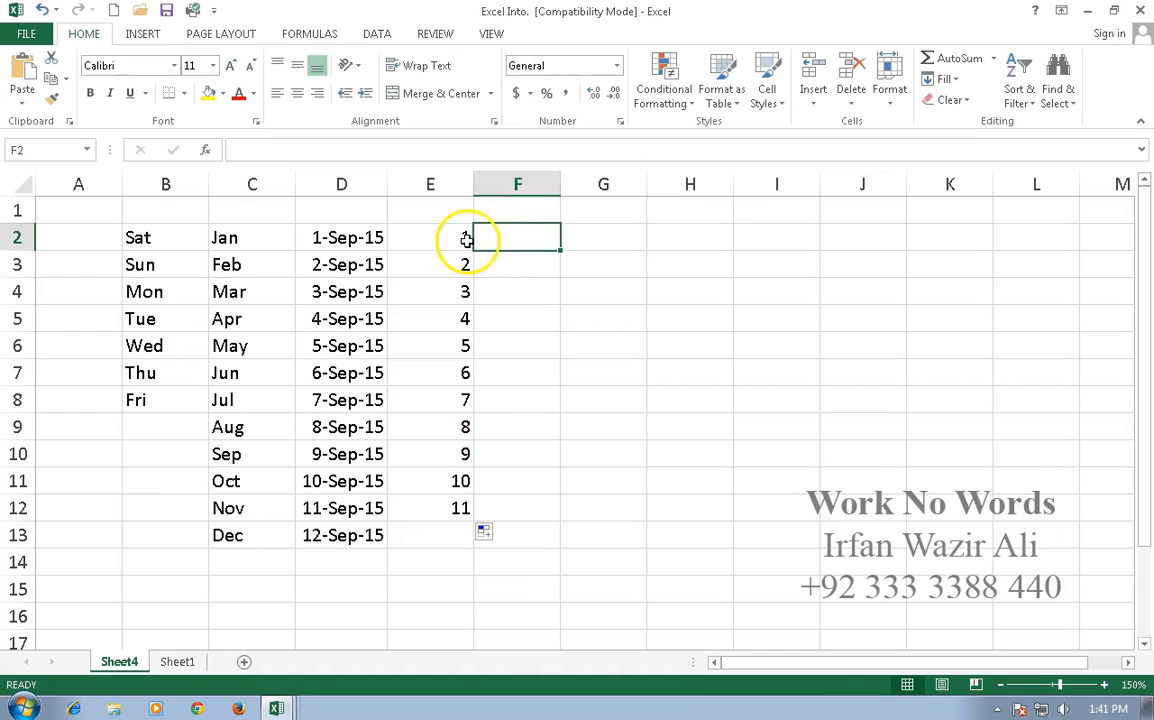
click(472, 248)
drag(472, 248, 467, 514)
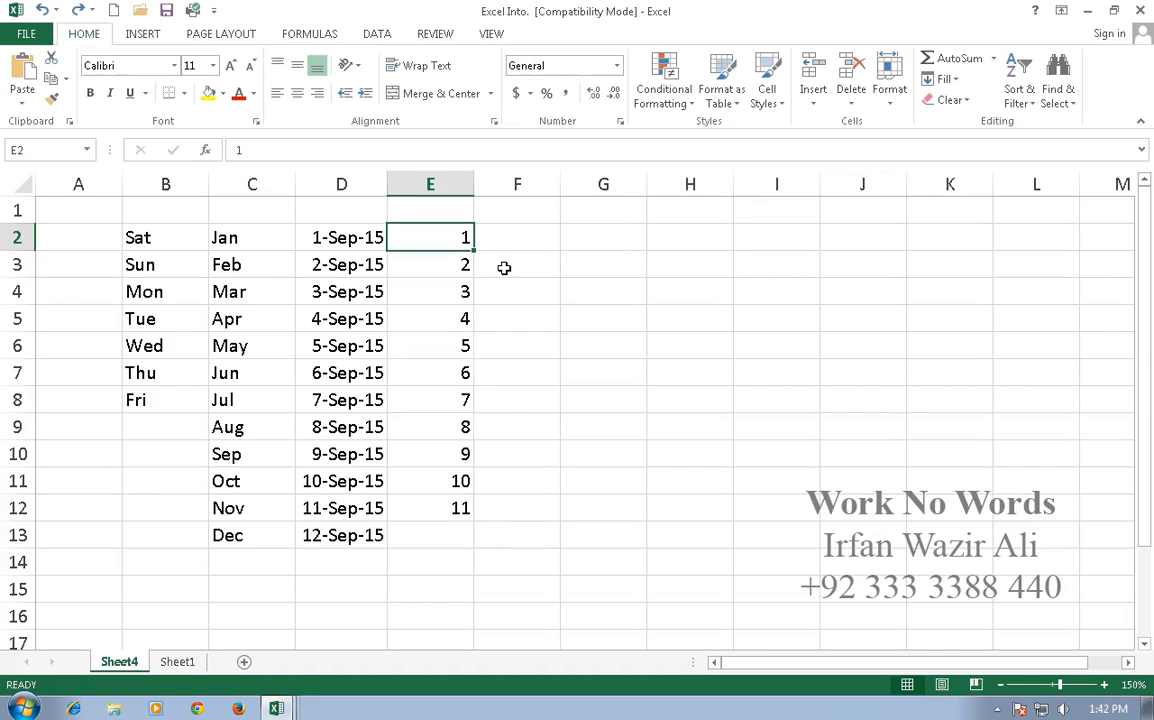
click(520, 236)
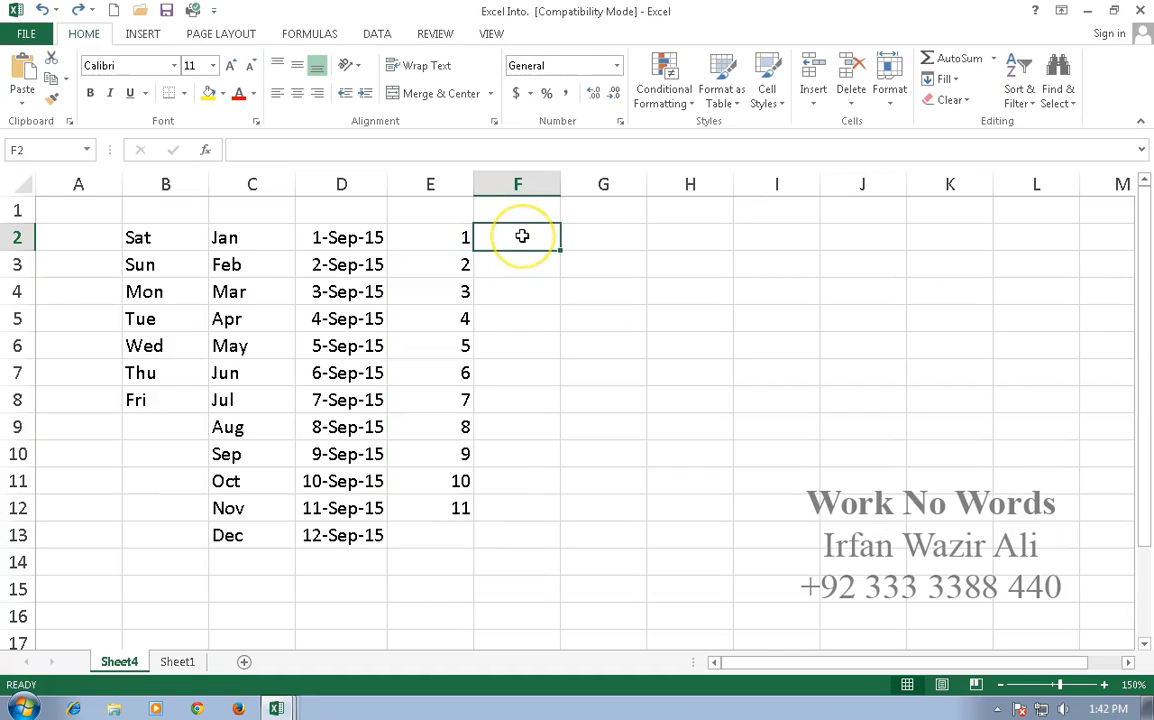
click(451, 237)
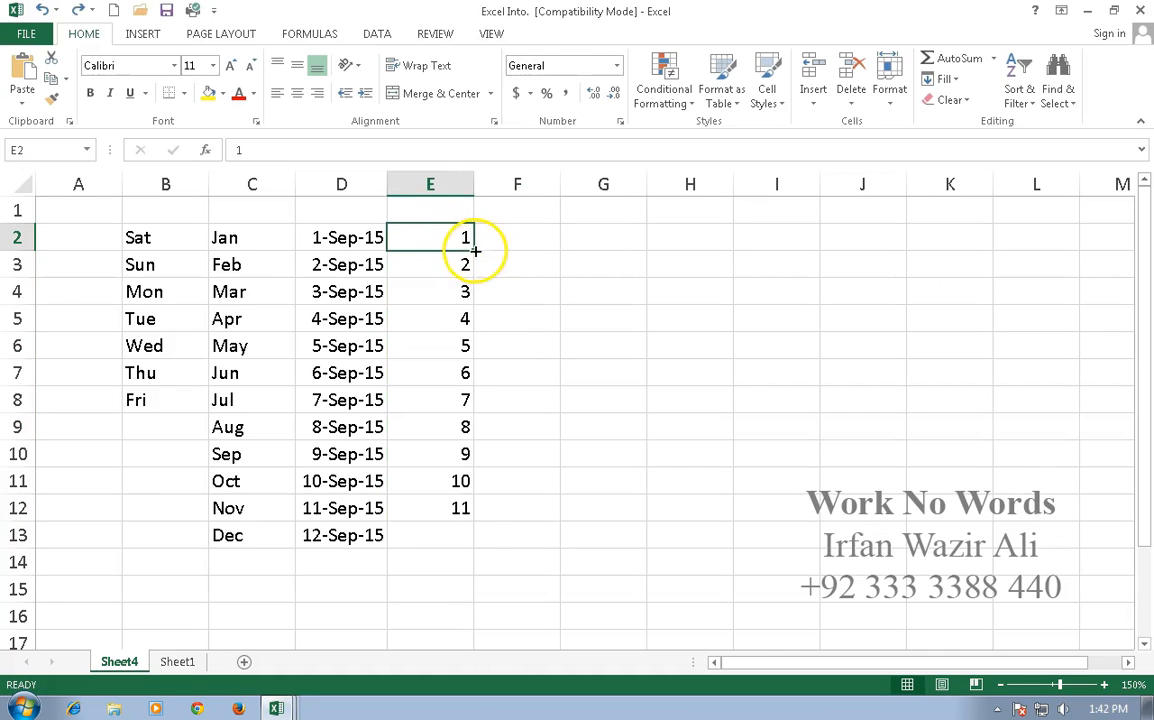
drag(476, 251, 472, 512)
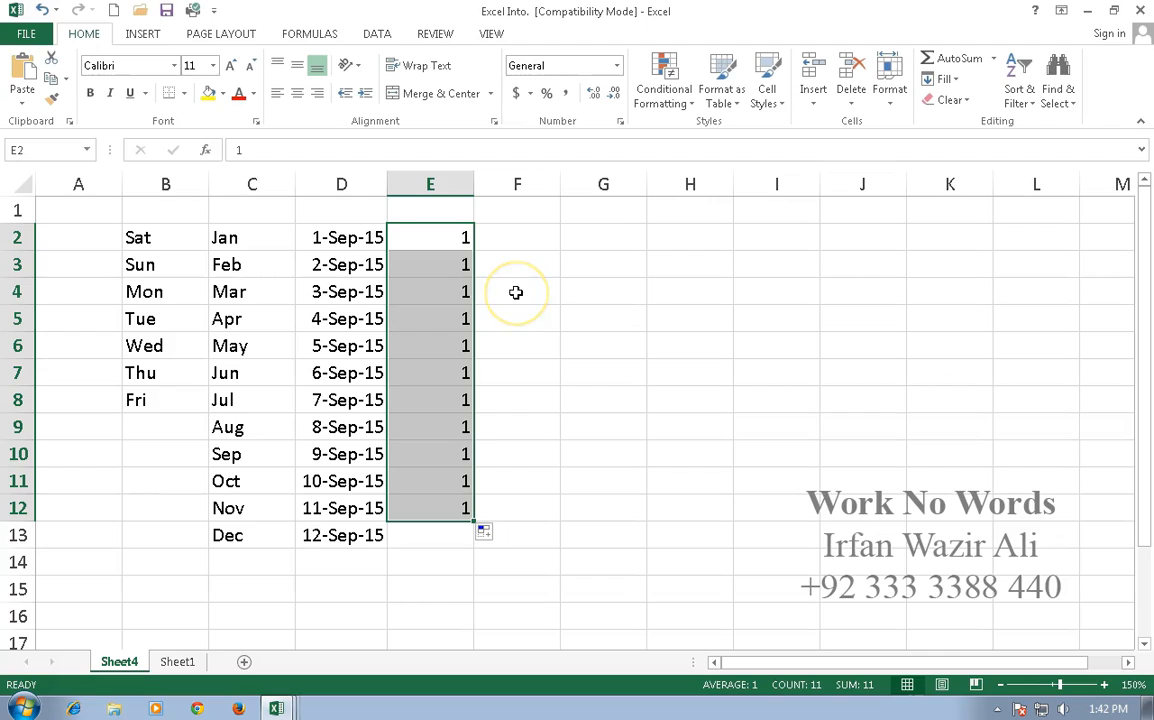
Step: Undo, redo, then undo again to bring back the 1 to 11 series in E2:E12
click(43, 10)
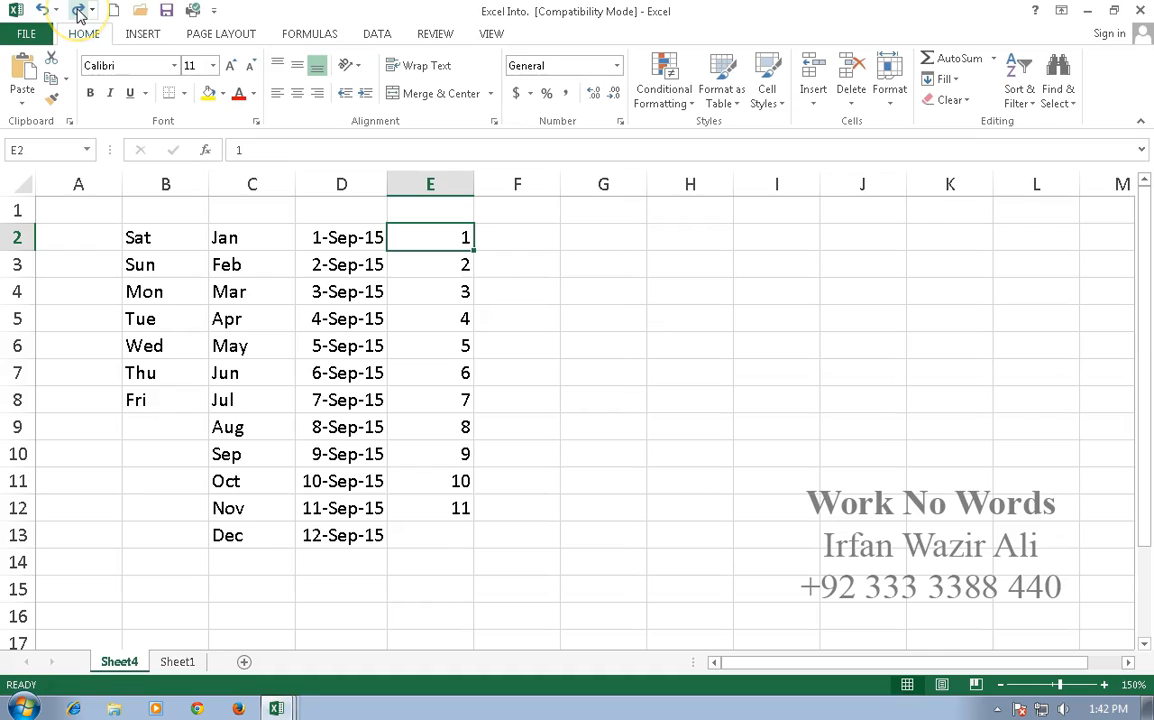
click(78, 11)
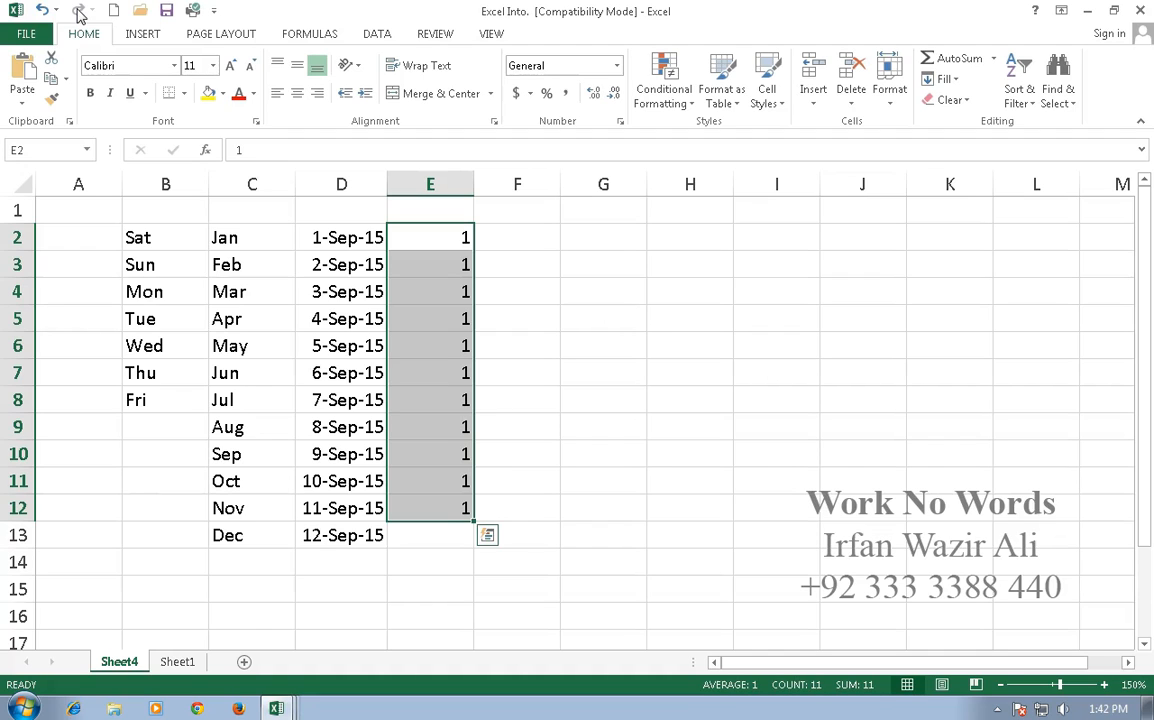
click(42, 10)
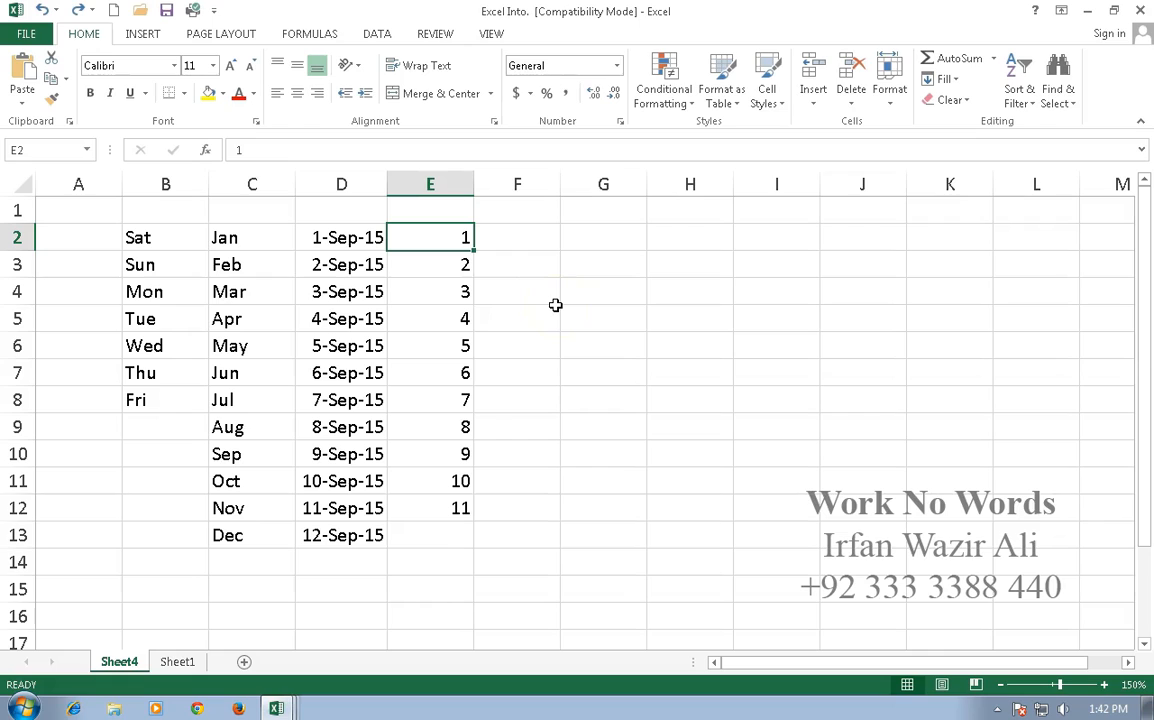
click(529, 240)
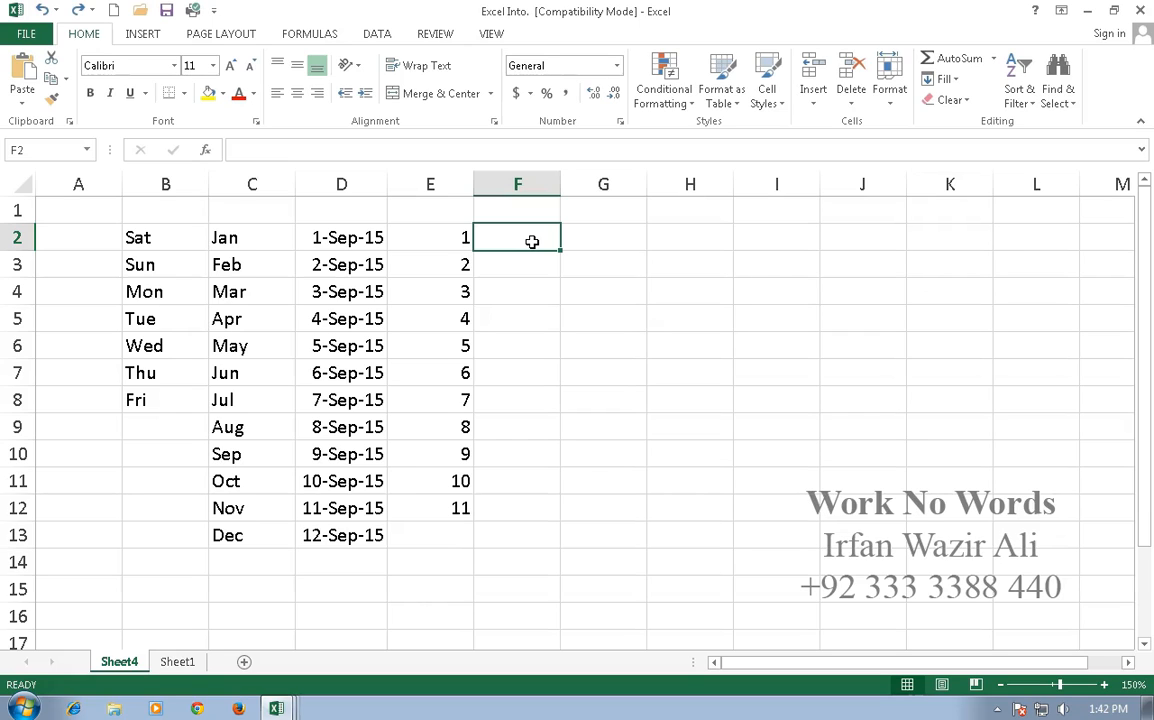
Step: Enter 2 and 4 in F2:F3 and extend the pattern to F13 for 2 through 24
text(2)
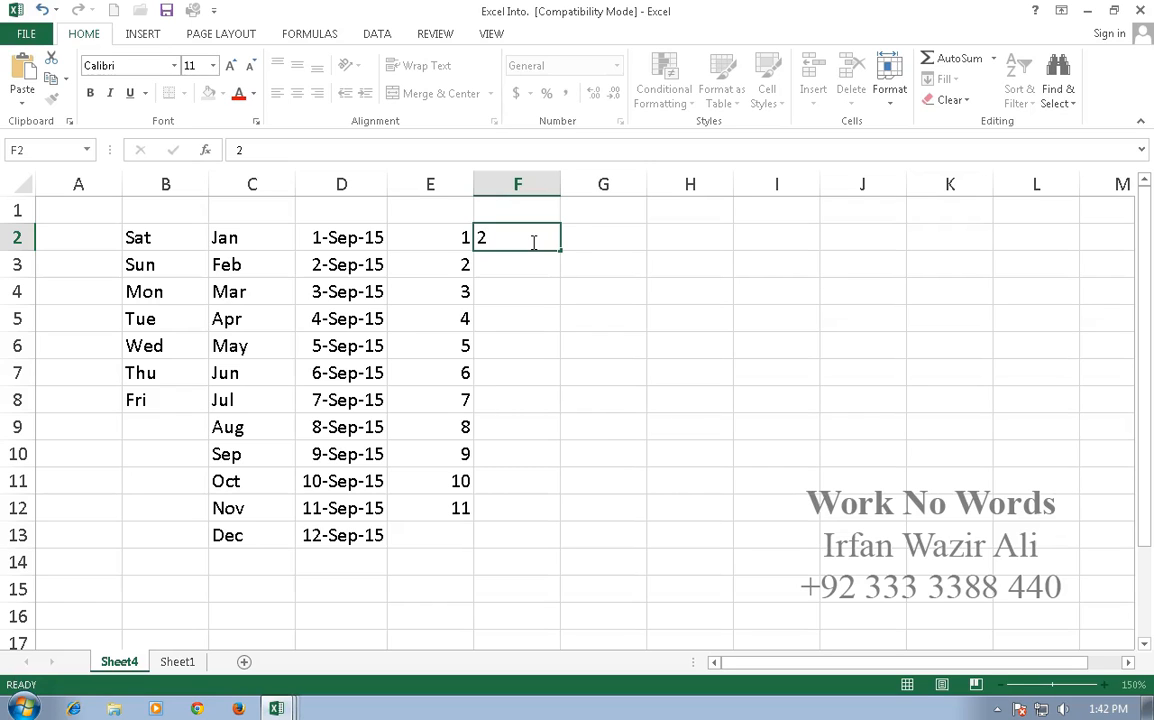
key(Return)
text(4)
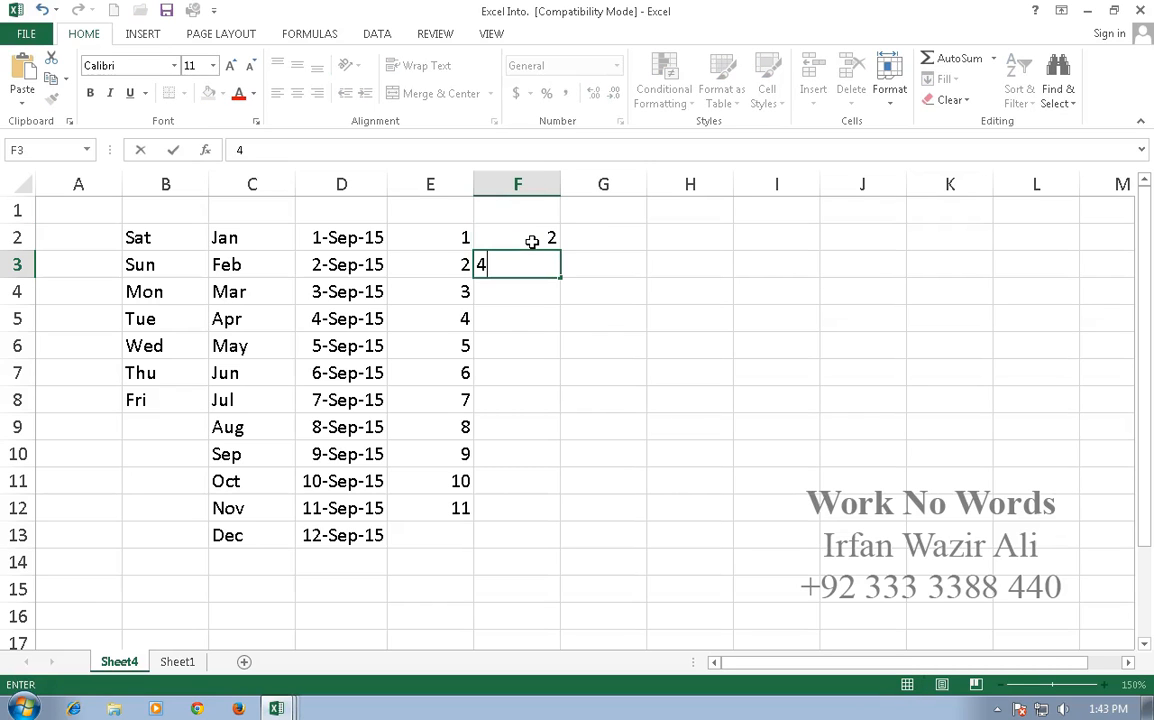
click(595, 267)
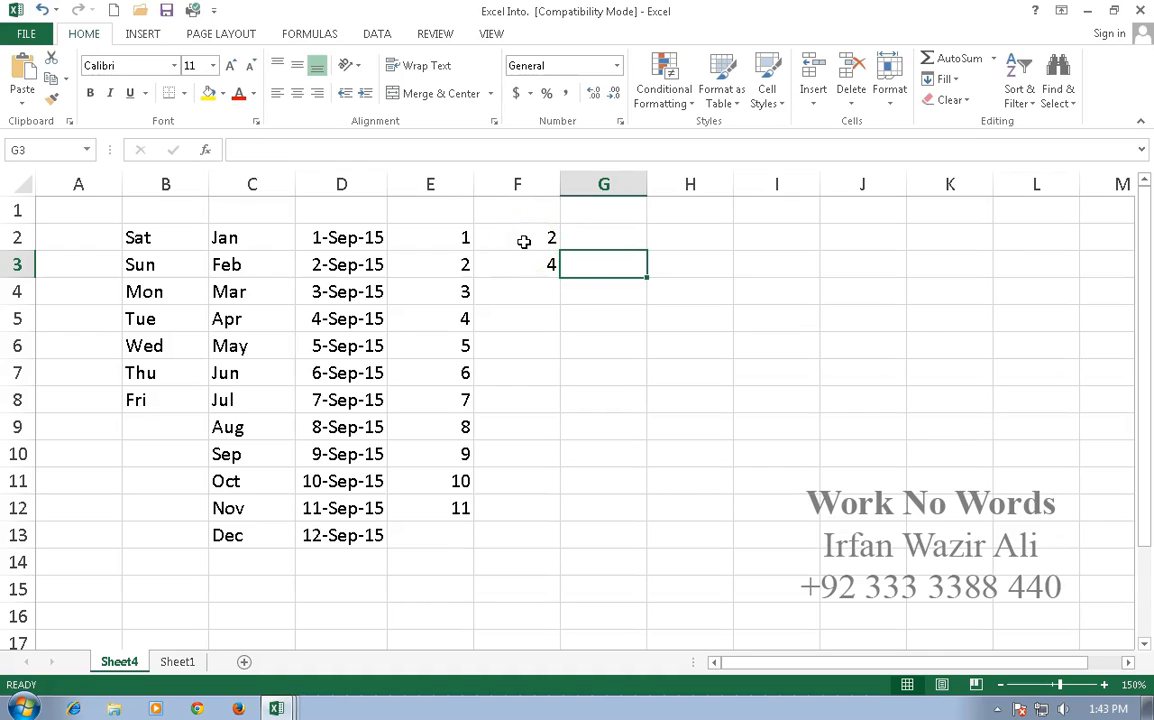
click(513, 240)
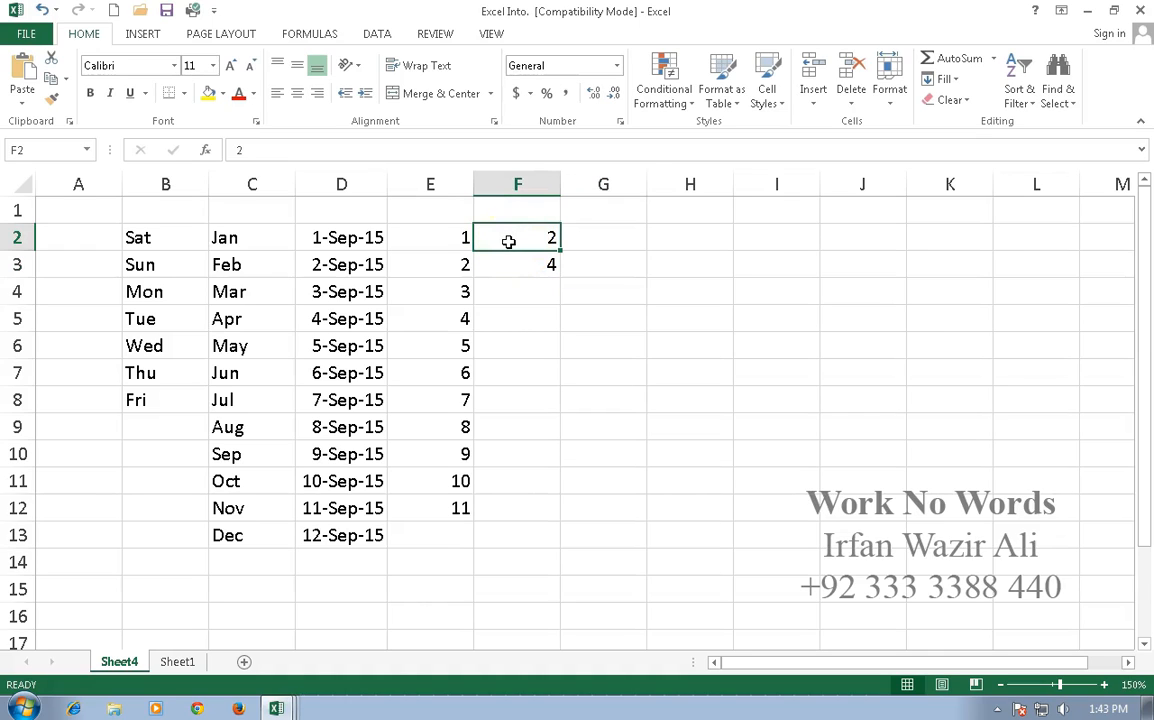
drag(508, 241, 511, 268)
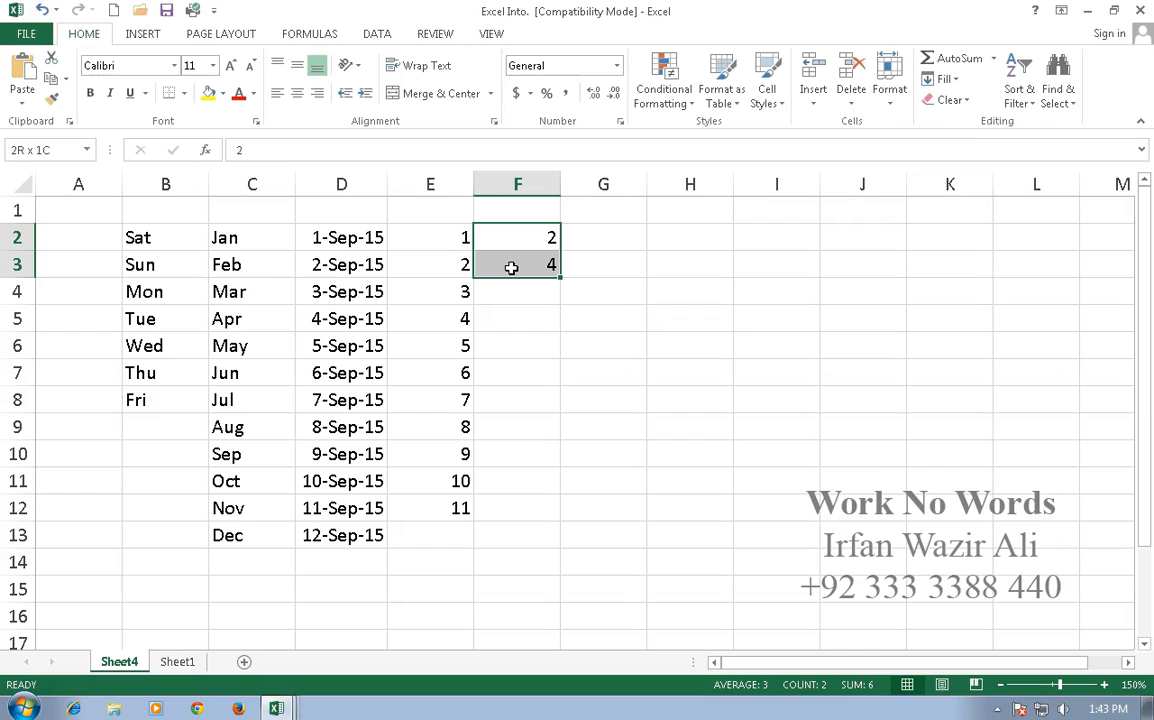
drag(511, 268, 511, 268)
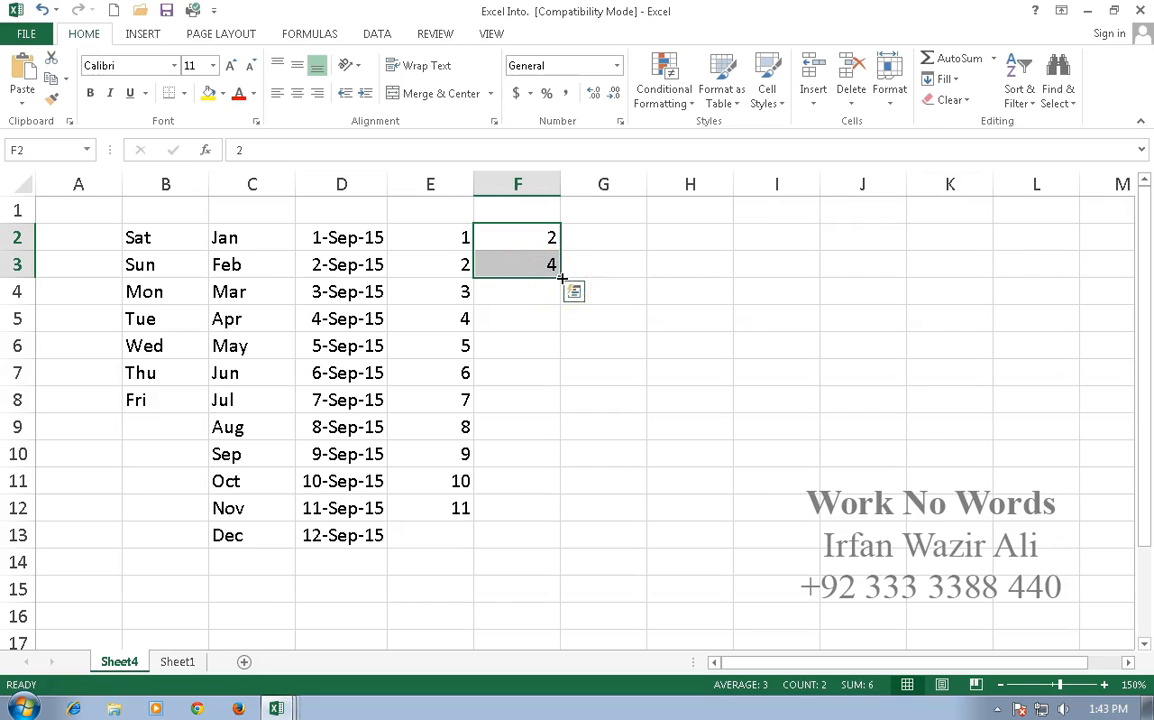
drag(562, 278, 554, 562)
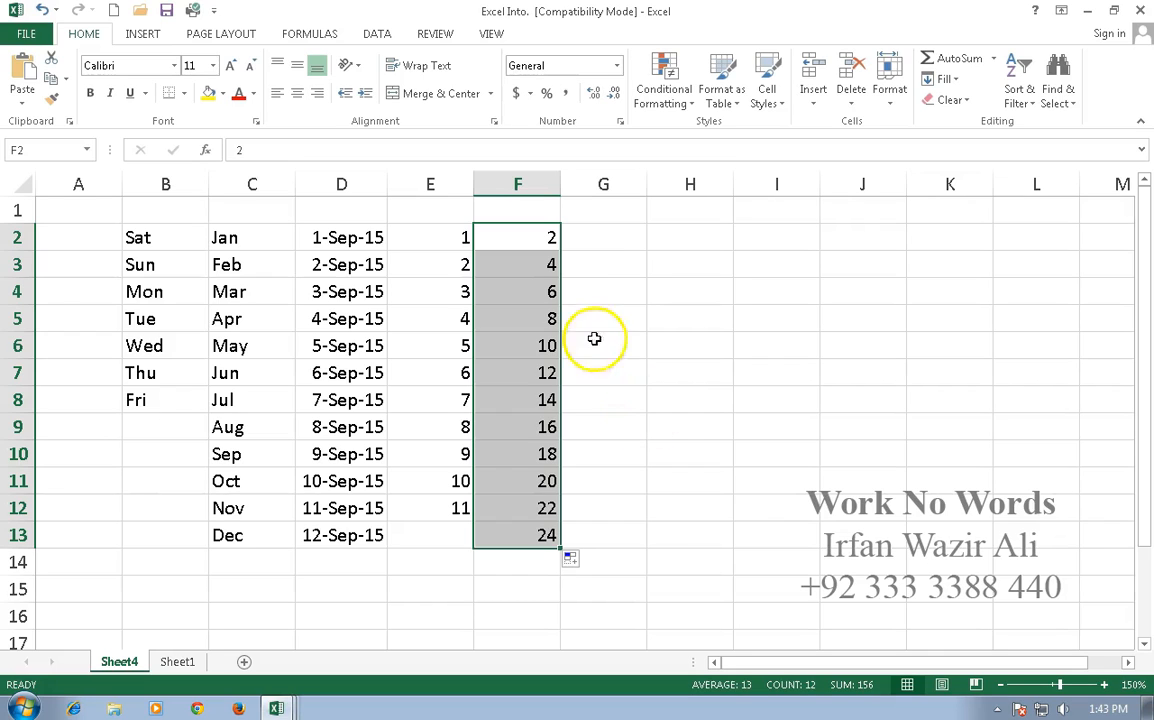
click(617, 243)
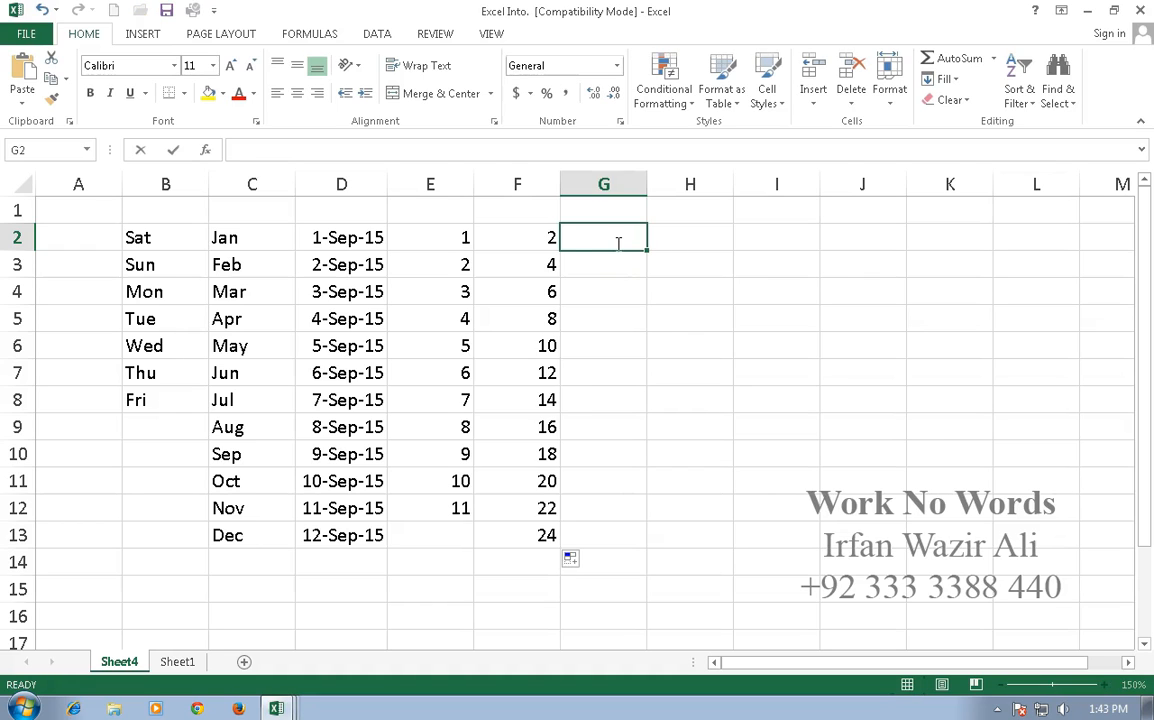
Step: Enter 5 and 10 in G2:G3 and extend the multiples of five down to G13
text(5)
key(Return)
text(10)
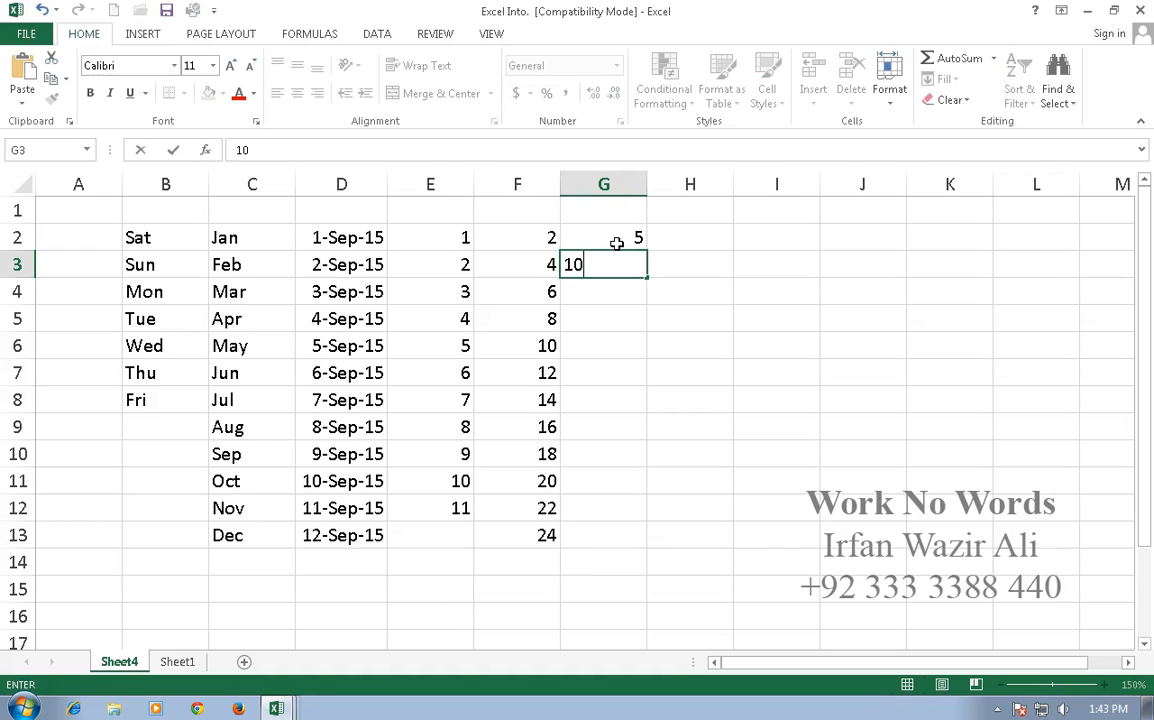
key(Return)
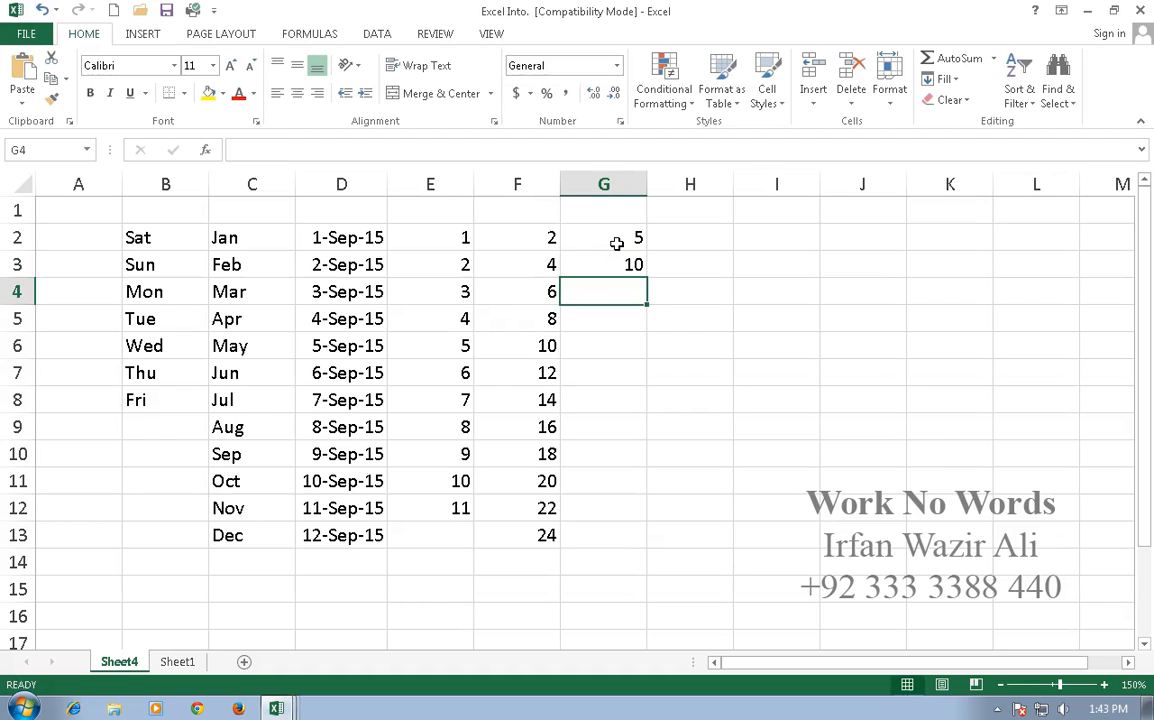
drag(612, 240, 655, 562)
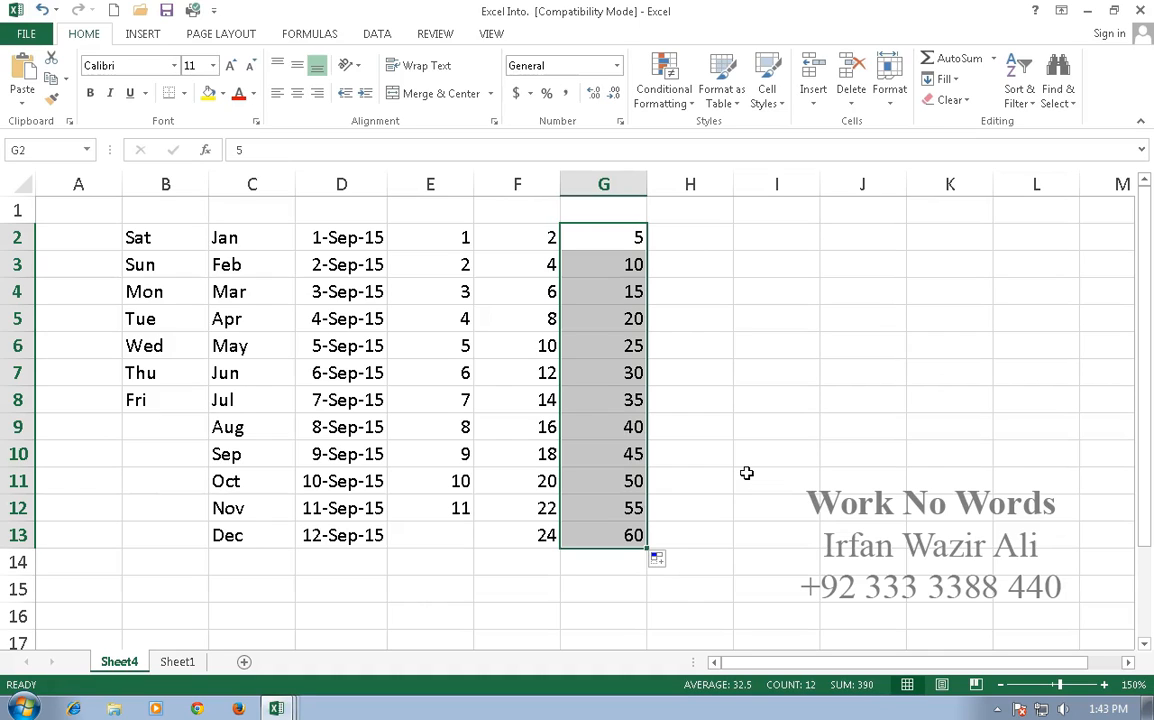
click(614, 238)
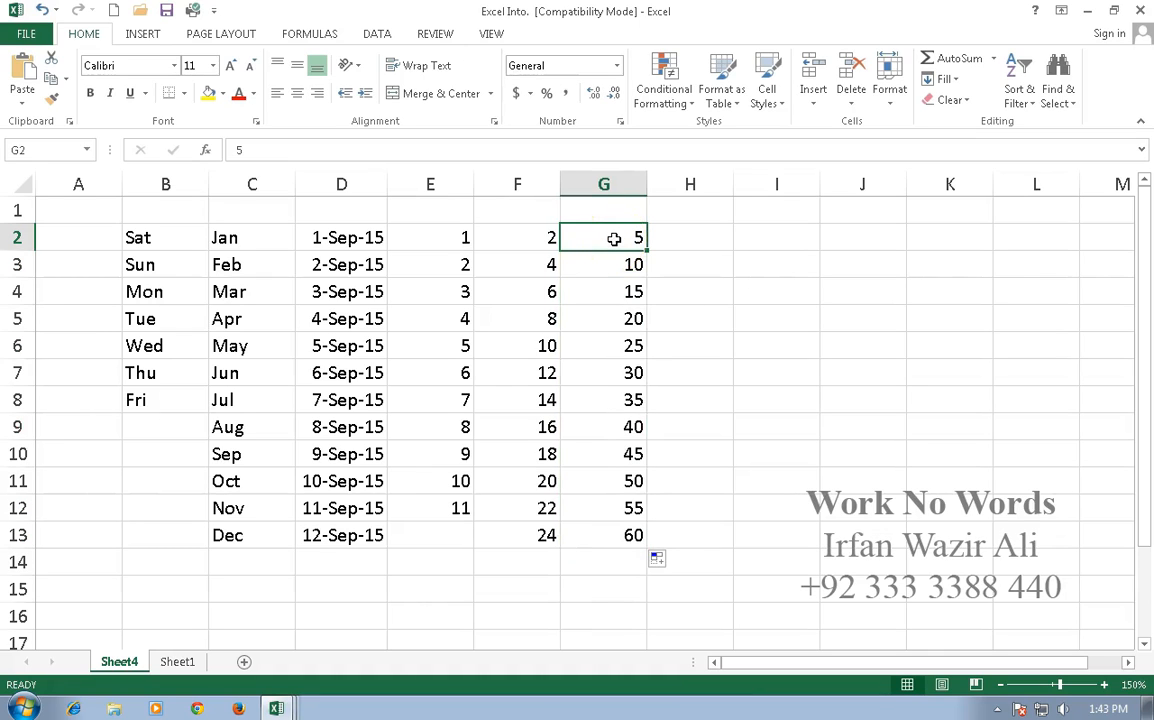
Step: Fill column G down from the single 5 in G2, producing 5 to 16
click(641, 237)
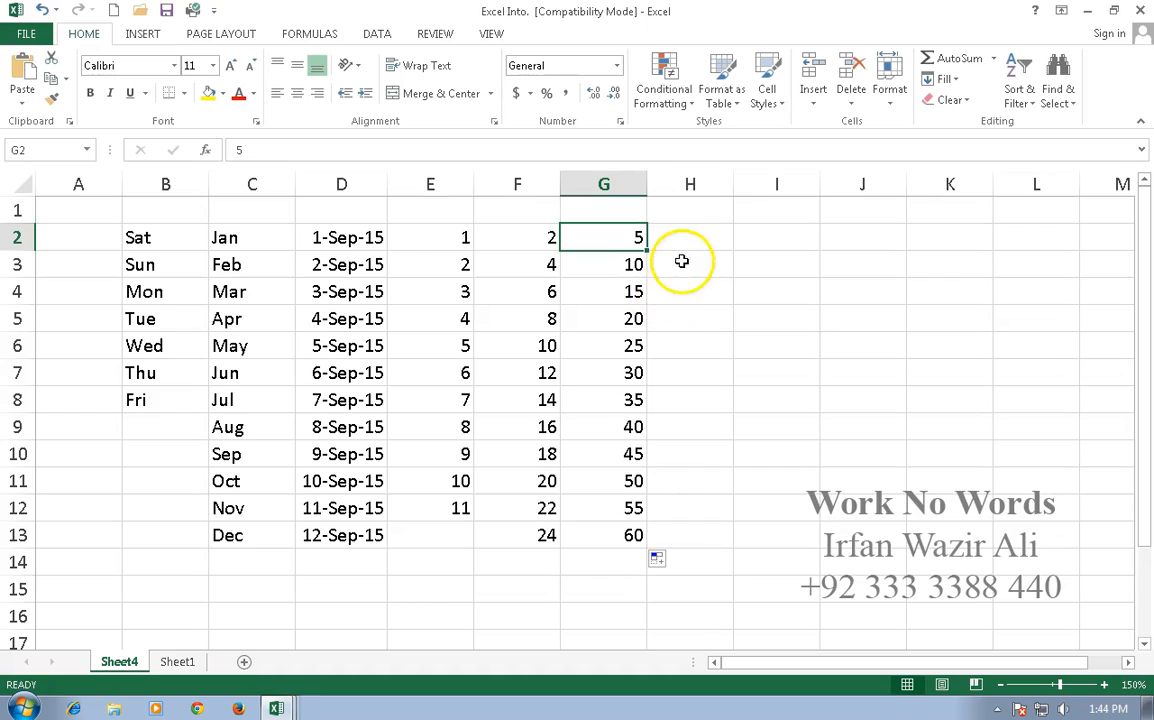
drag(652, 251, 648, 546)
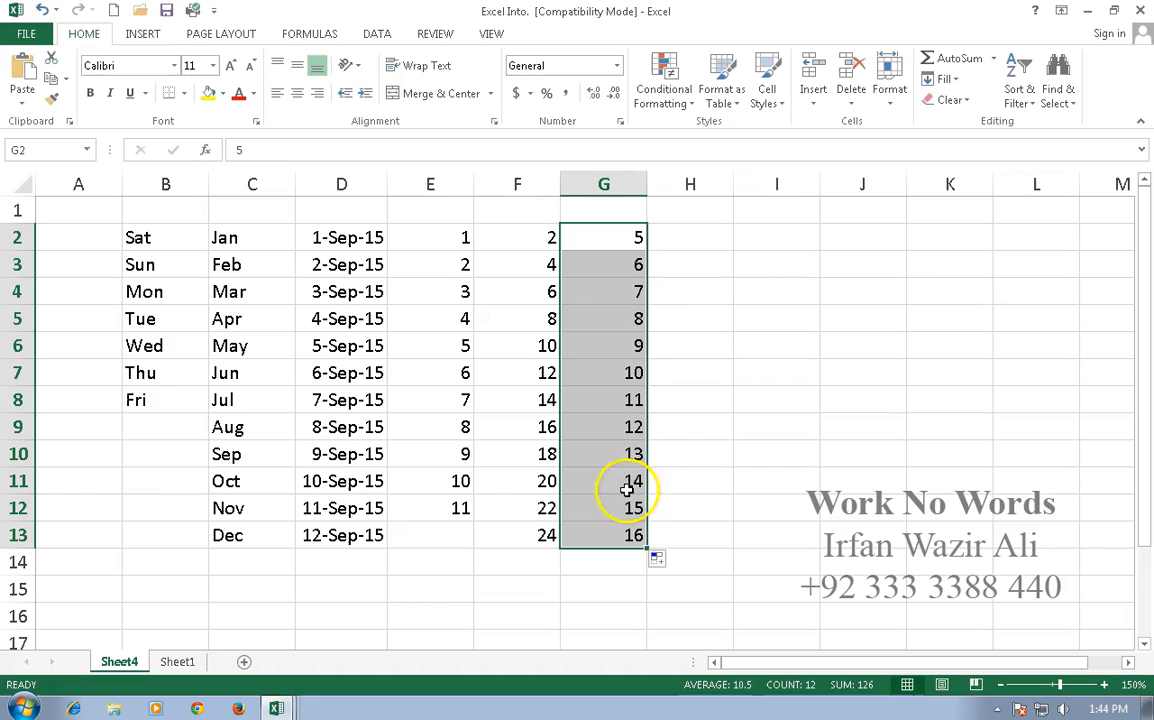
click(697, 234)
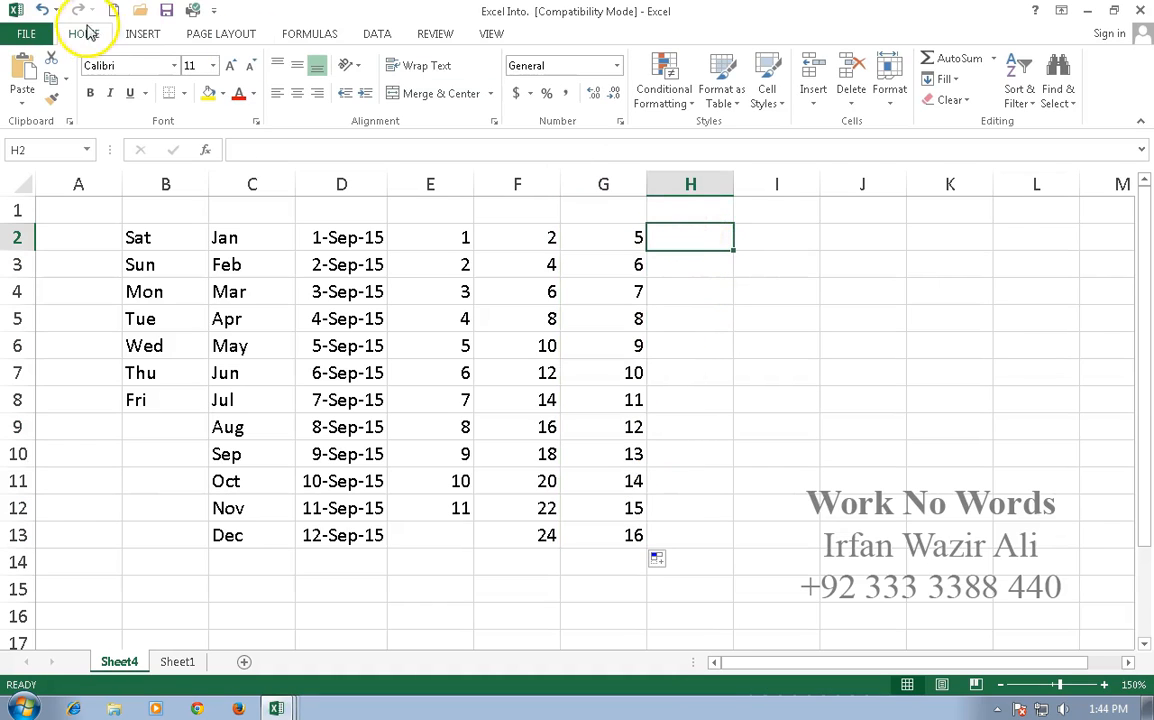
Step: Undo that fill and extend the G2:G3 multiples-of-five pattern down to 65 in G14
key(ctrl+z)
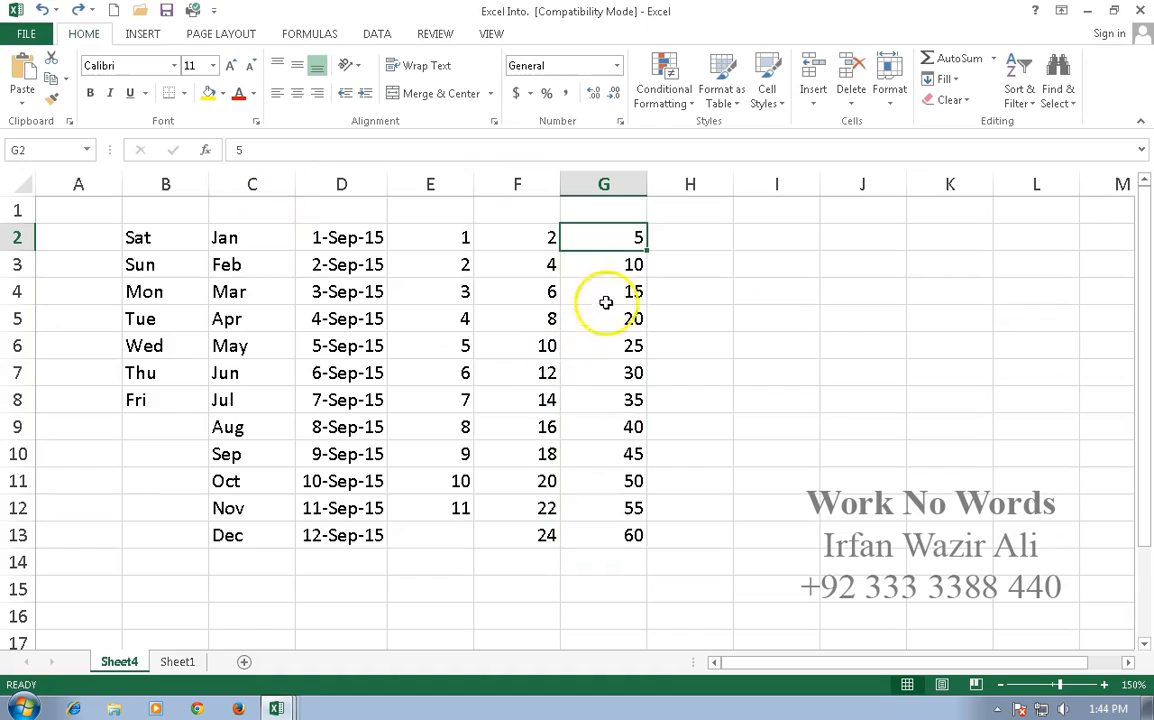
drag(631, 249, 632, 570)
click(684, 245)
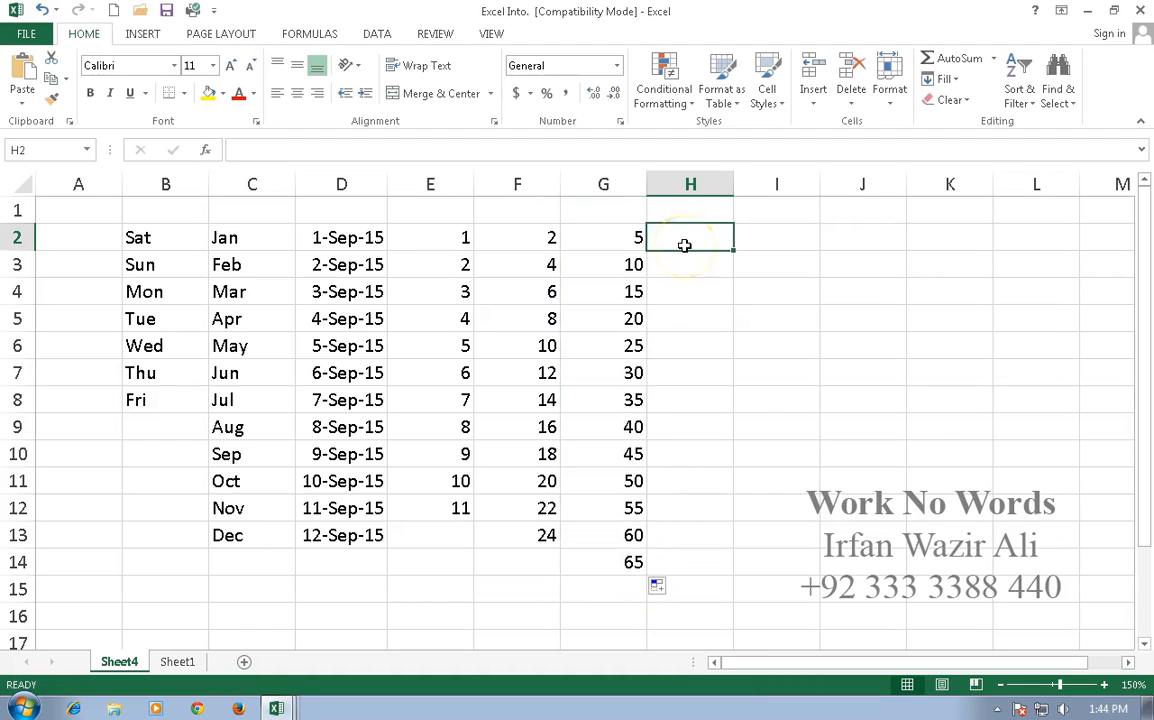